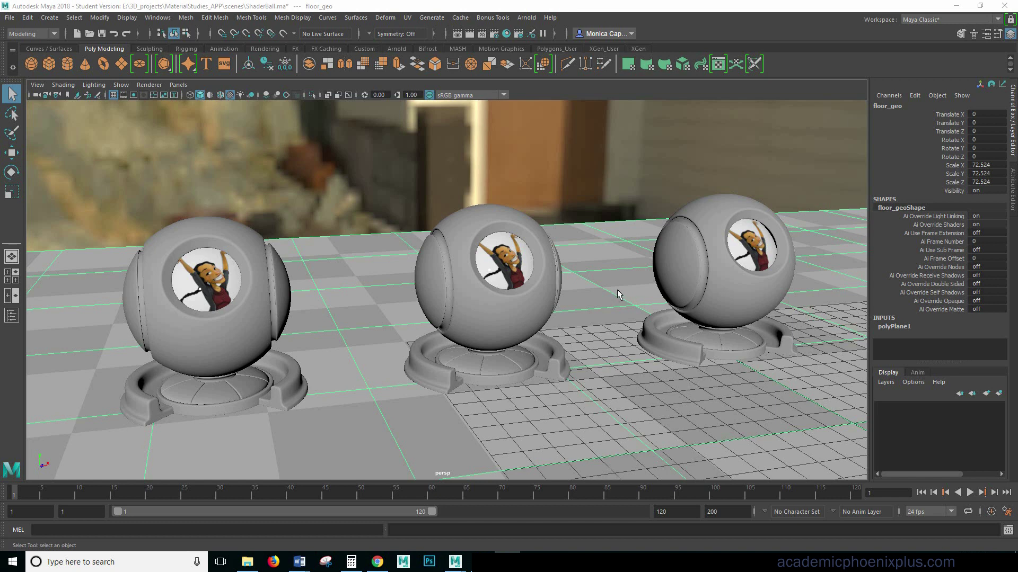
Tumble the camera and pick through the three shader spheres to settle on a higher view.
{"action": "left_click_drag", "start_coordinate": [615, 291], "coordinate": [378, 328], "text": "alt"}
{"action": "left_click", "coordinate": [277, 333]}
{"action": "left_click", "coordinate": [495, 314]}
{"action": "left_click", "coordinate": [712, 297]}
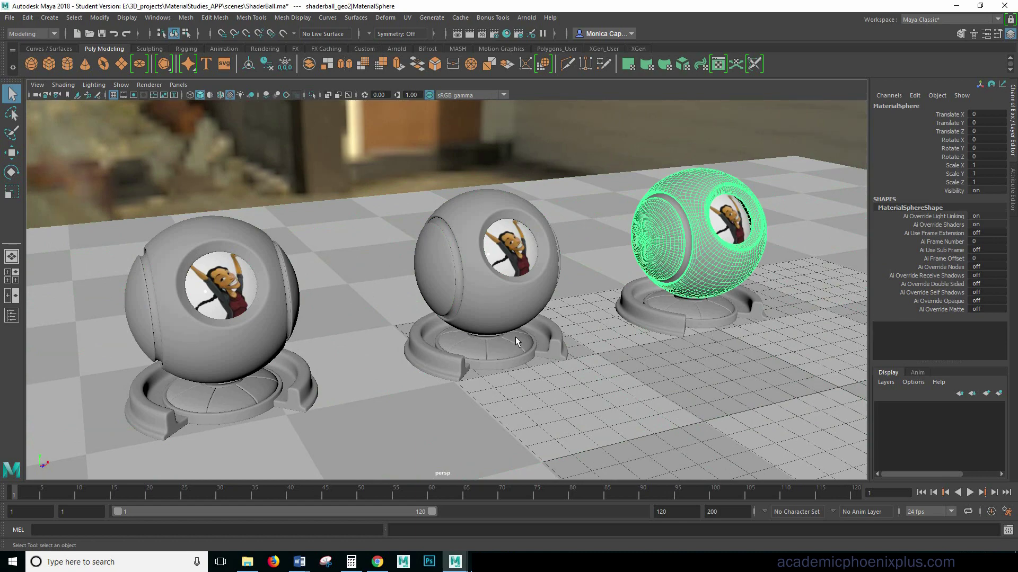
{"action": "key", "text": "ctrl+z"}
{"action": "key", "text": "ctrl+z"}
{"action": "key", "text": "ctrl+z"}
{"action": "key", "text": "ctrl+z"}
{"action": "key", "text": "ctrl+z"}
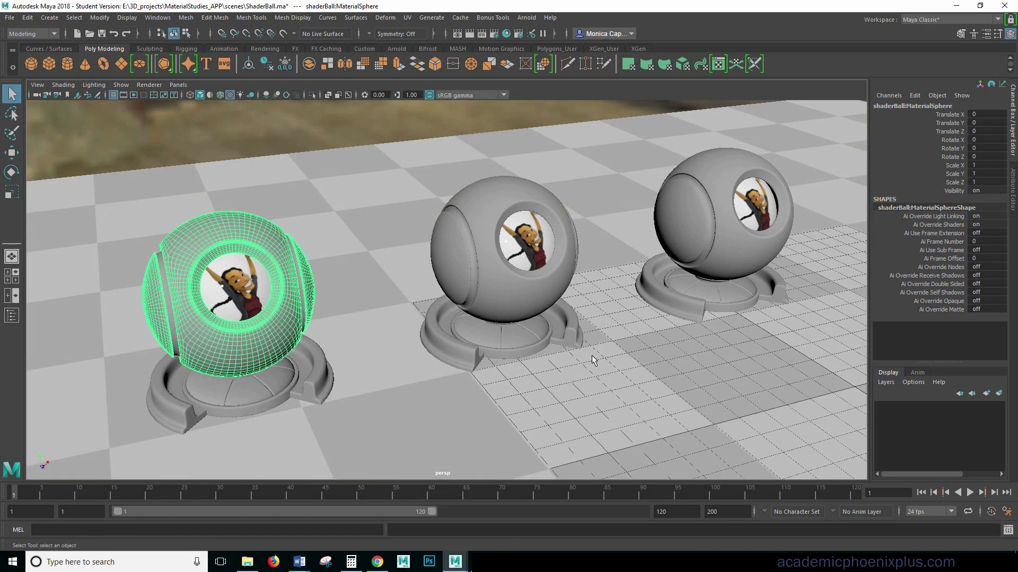
{"action": "key", "text": "ctrl+z"}
{"action": "key", "text": "ctrl+z"}
{"action": "key", "text": "ctrl+z"}
{"action": "key", "text": "ctrl+z"}
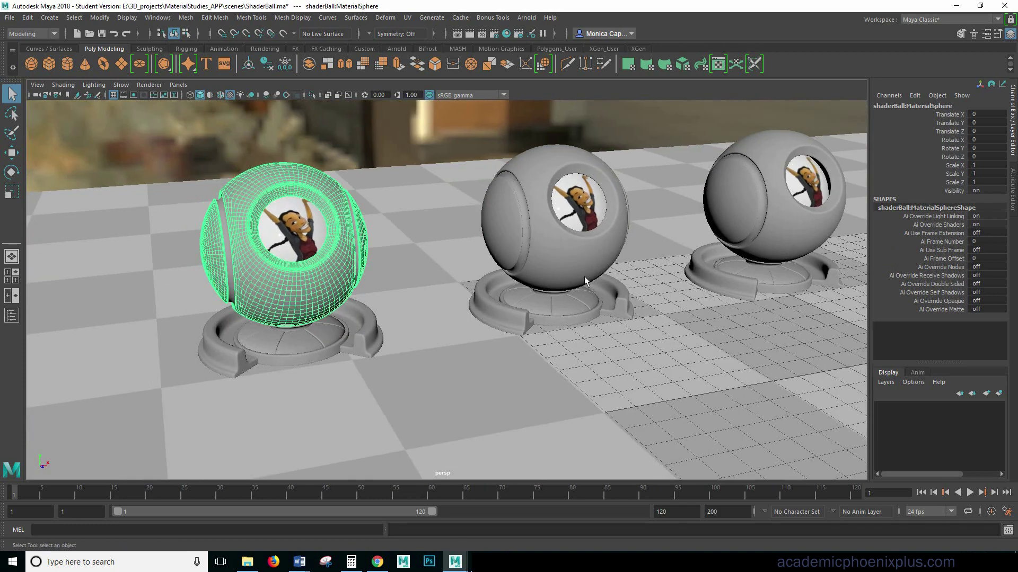
{"action": "key", "text": "ctrl+z"}
{"action": "key", "text": "ctrl+z"}
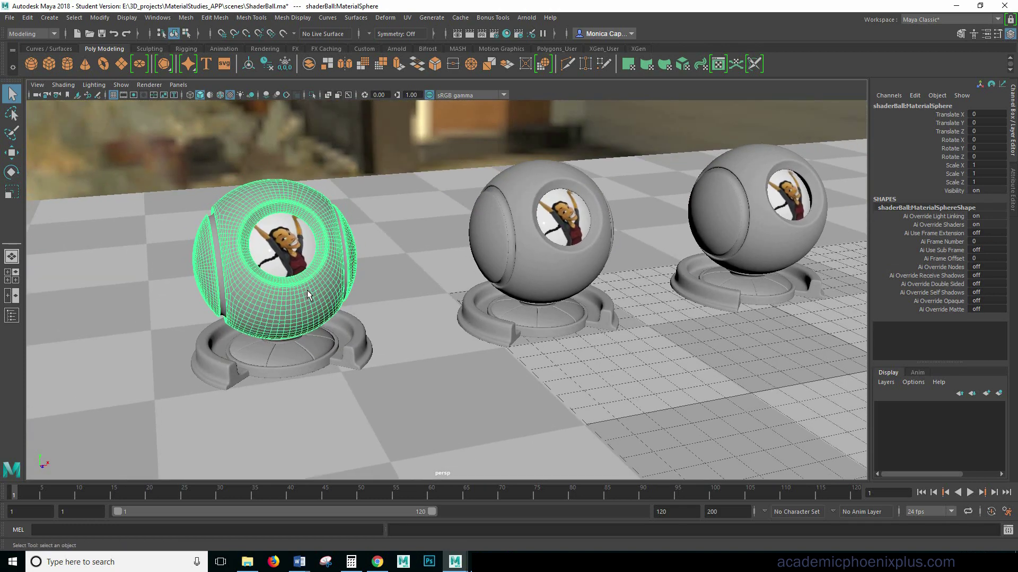
{"action": "left_click", "coordinate": [568, 286]}
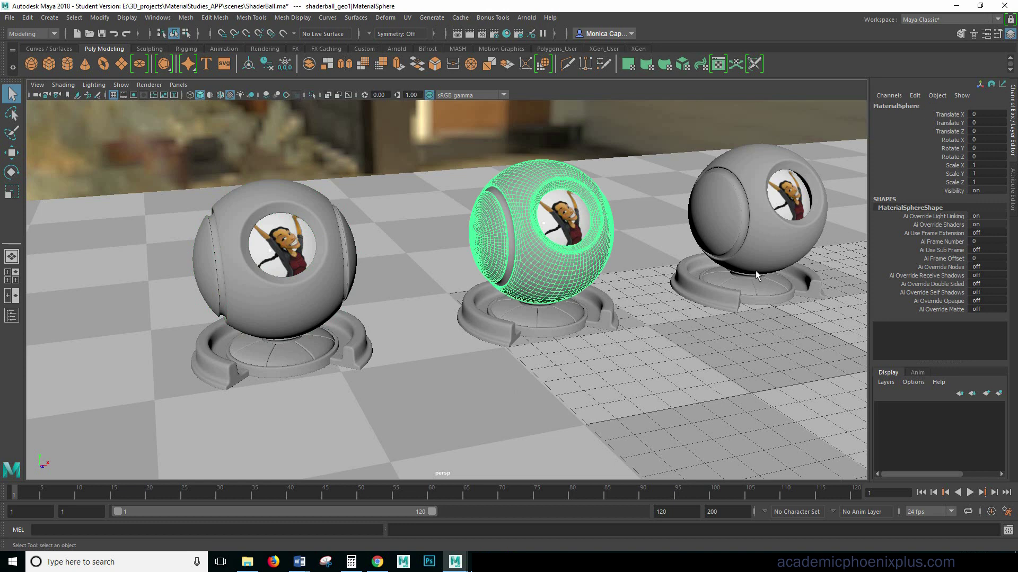
{"action": "left_click", "coordinate": [772, 238]}
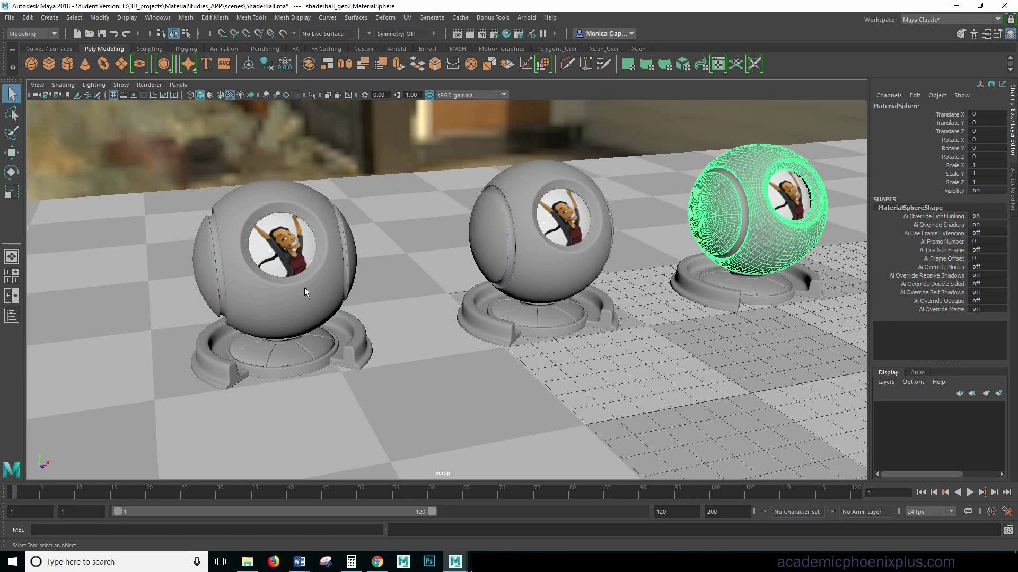
Assign a new Arnold aiStandardSurface material to the left shader ball's base.
{"action": "left_click", "coordinate": [314, 366]}
{"action": "right_click", "coordinate": [363, 361]}
{"action": "mouse_move", "coordinate": [362, 546]}
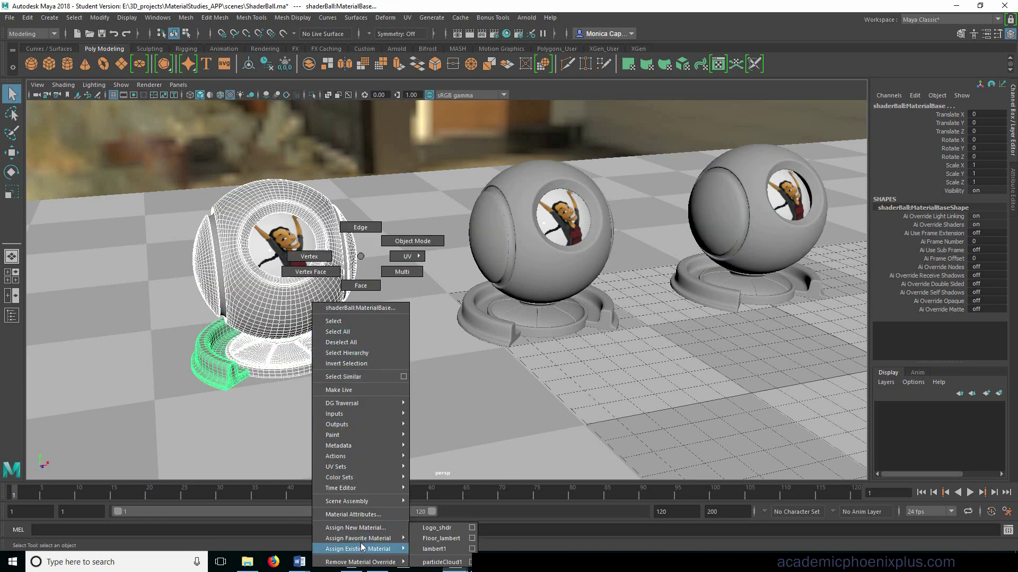
{"action": "left_click", "coordinate": [355, 528]}
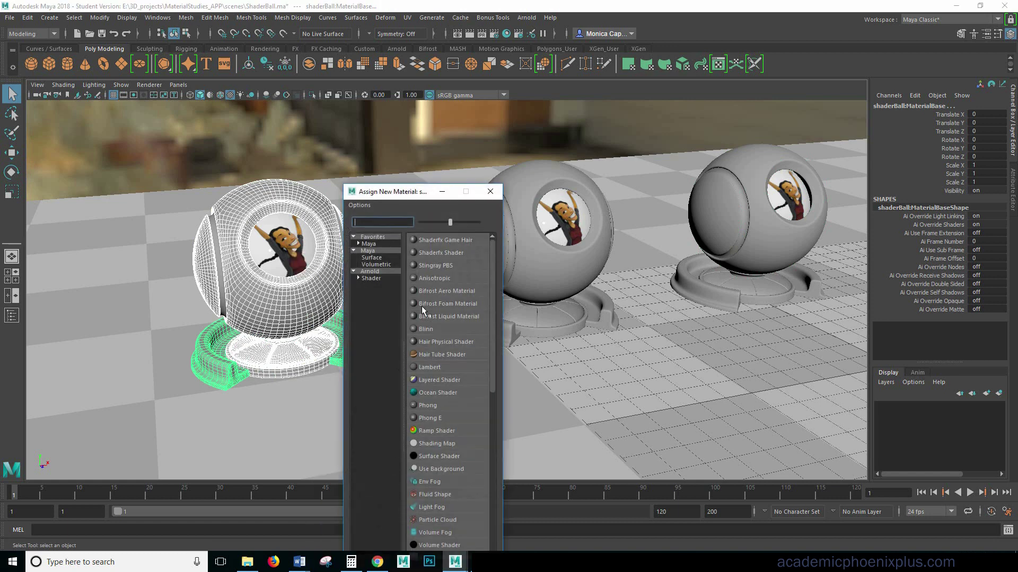
{"action": "left_click", "coordinate": [386, 273]}
{"action": "left_click_drag", "start_coordinate": [416, 195], "coordinate": [423, 83]}
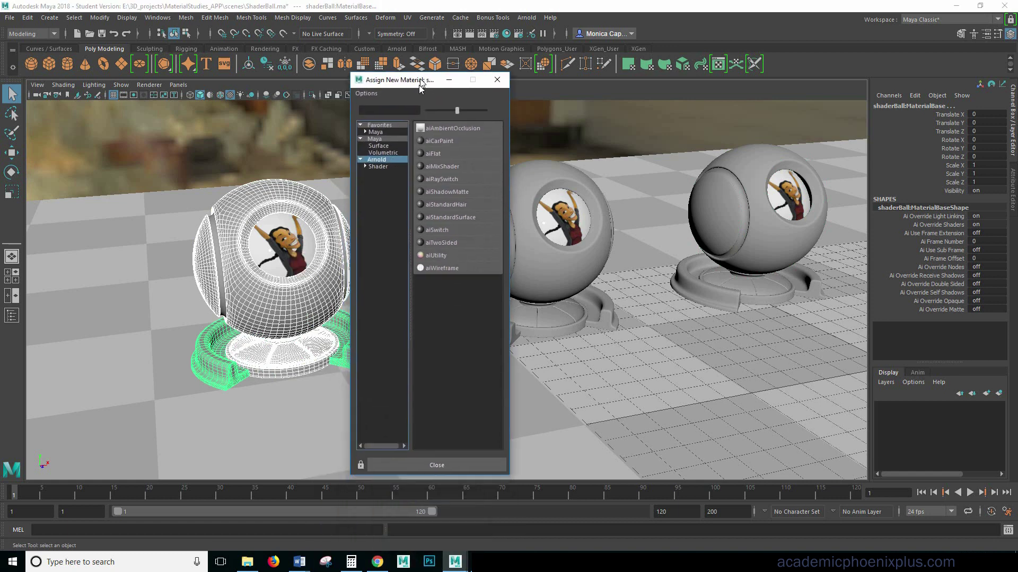
{"action": "left_click", "coordinate": [456, 216]}
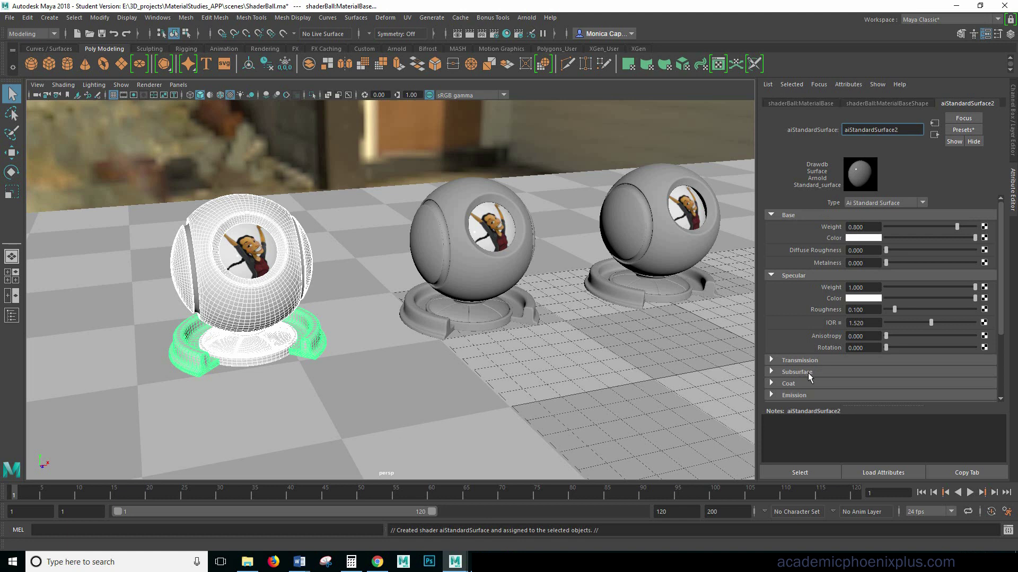
Replace the shader settings with the Car_Paint_Metallic preset and render in Arnold.
{"action": "left_click", "coordinate": [963, 130]}
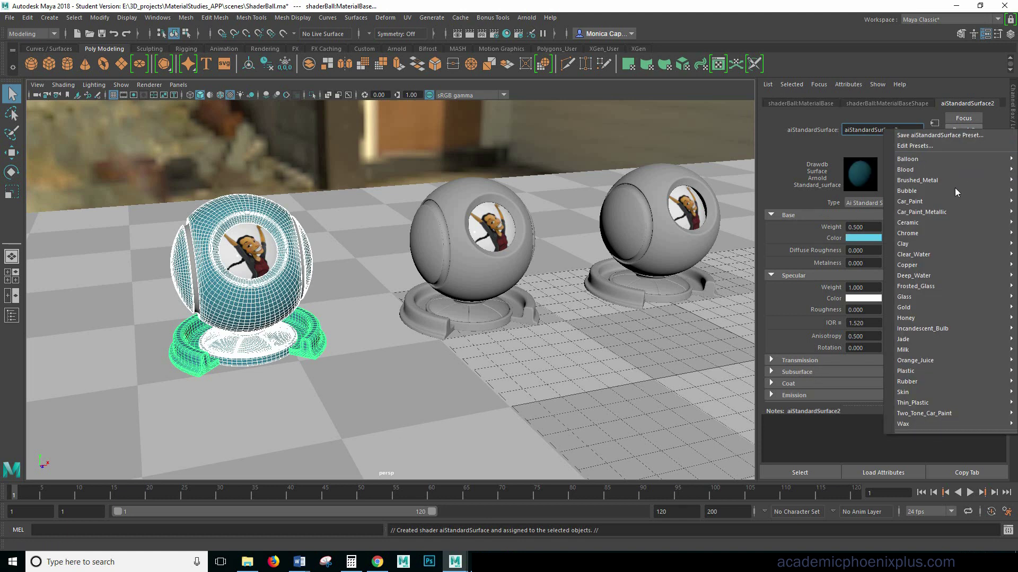
{"action": "mouse_move", "coordinate": [947, 214]}
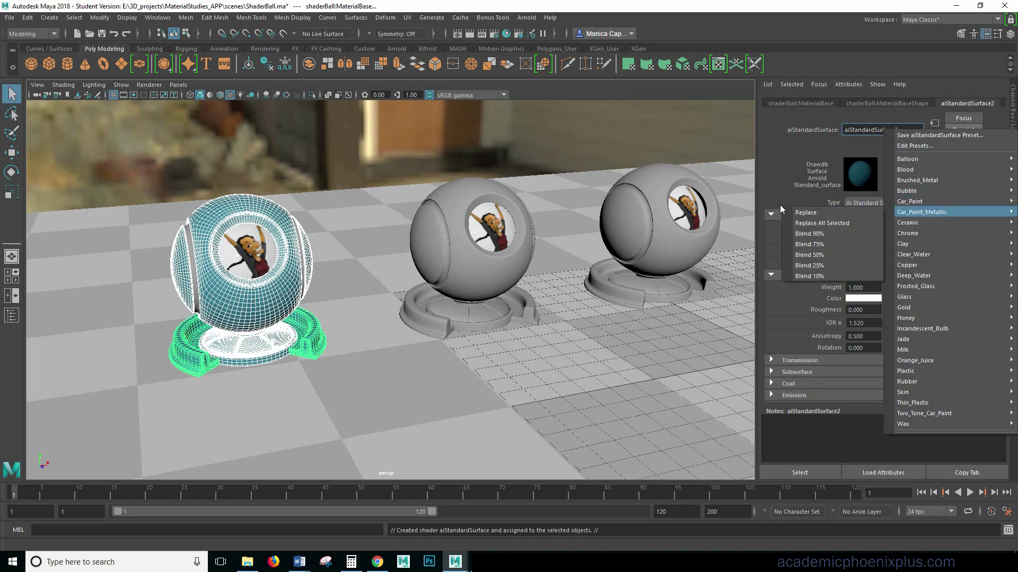
{"action": "left_click", "coordinate": [799, 212]}
{"action": "left_click", "coordinate": [526, 18]}
{"action": "left_click", "coordinate": [535, 28]}
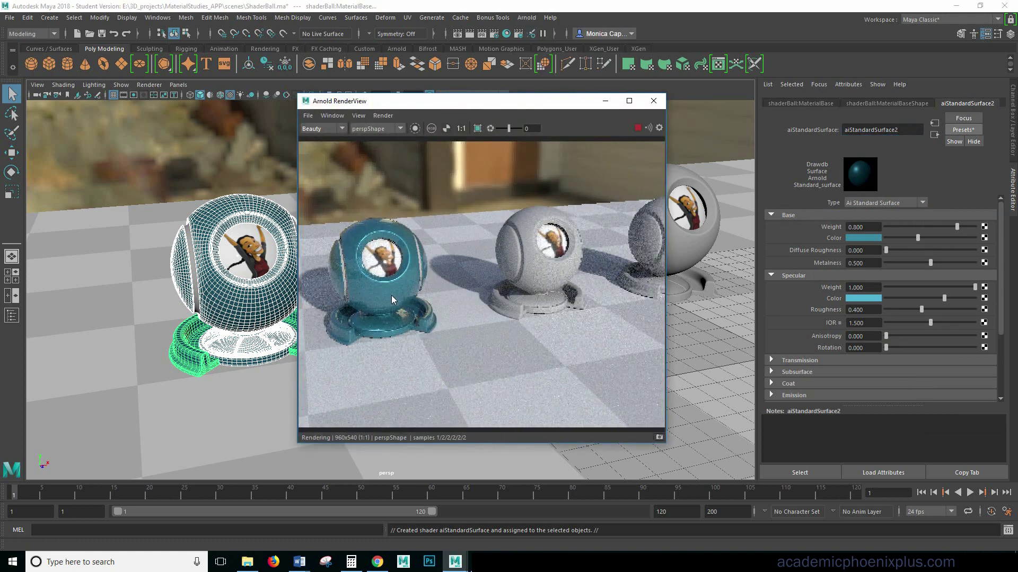
Rename the shader to CarPaint_aiStandardSurface.
{"action": "left_click", "coordinate": [912, 130]}
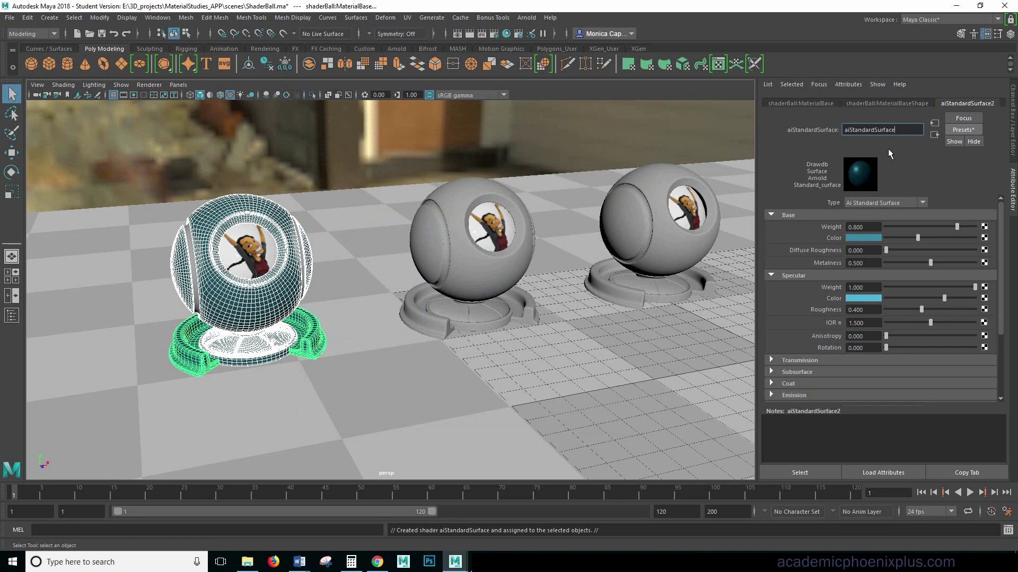
{"action": "key", "text": "Home"}
{"action": "type", "text": "CarPaint_"}
{"action": "key", "text": "Return"}
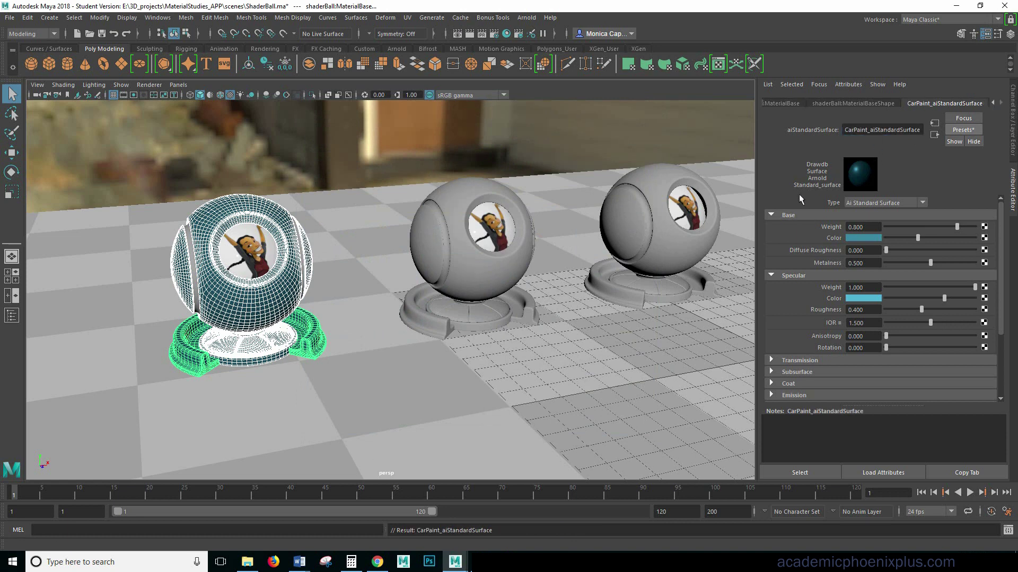
Select the middle ball's parts and assign them a new Arnold aiStandardSurface material.
{"action": "left_click", "coordinate": [478, 279]}
{"action": "left_click", "coordinate": [478, 309], "text": "shift"}
{"action": "left_click", "coordinate": [483, 333]}
{"action": "left_click", "coordinate": [535, 318]}
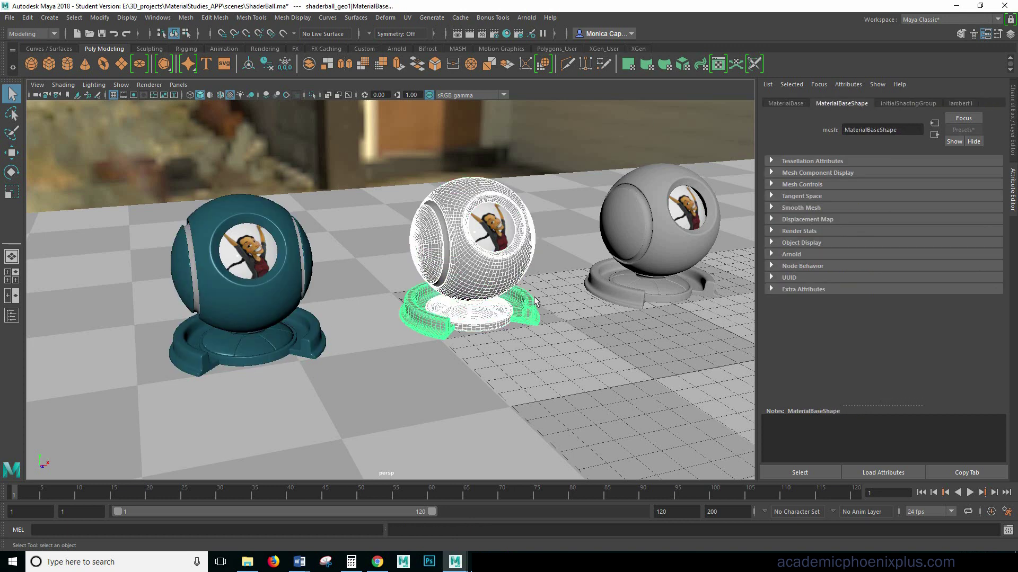
{"action": "right_click", "coordinate": [527, 256]}
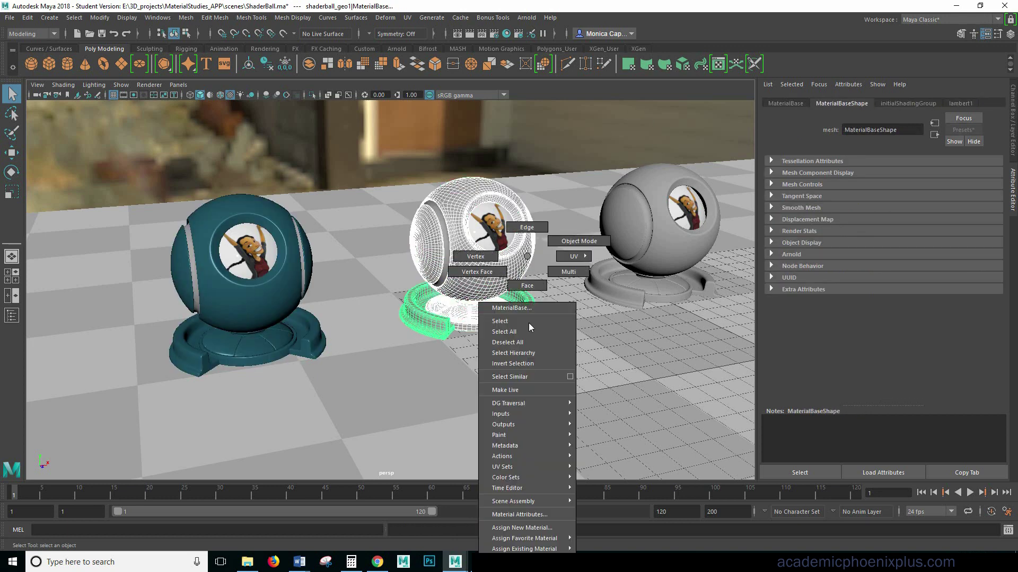
{"action": "left_click", "coordinate": [537, 528]}
{"action": "left_click", "coordinate": [380, 274]}
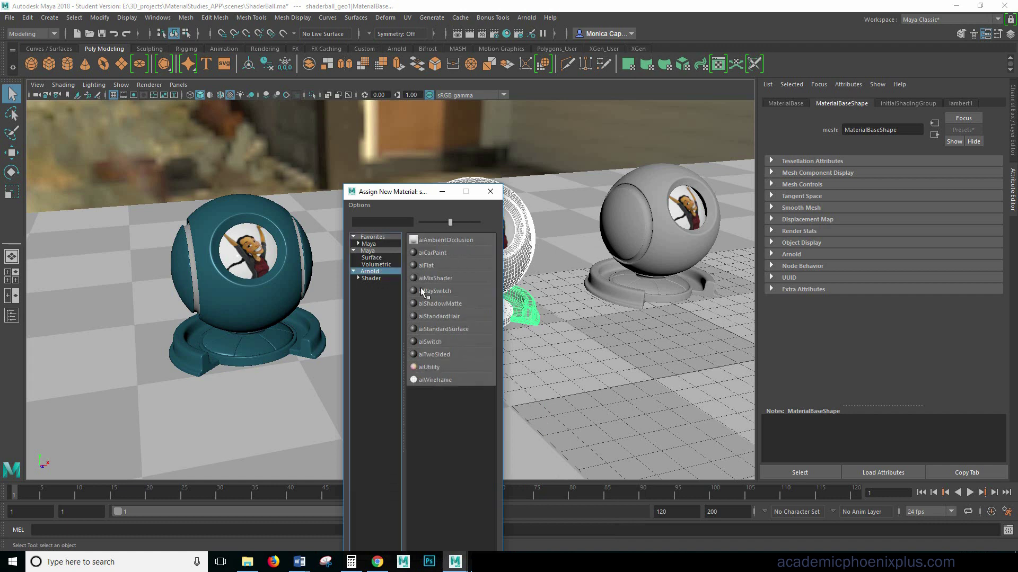
{"action": "left_click", "coordinate": [458, 335]}
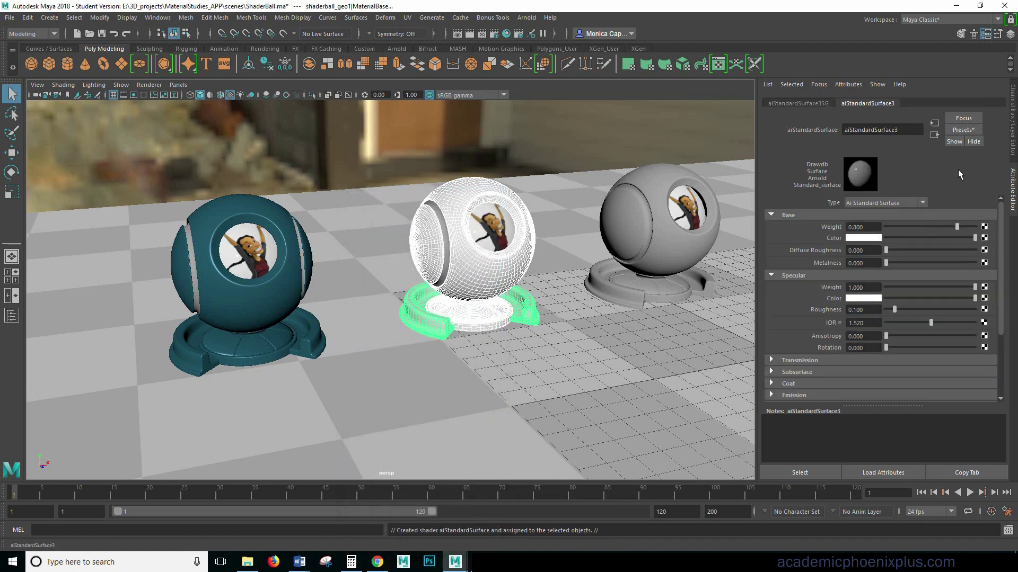
Apply the Chrome preset to the shader and render it in Arnold.
{"action": "left_click", "coordinate": [963, 130]}
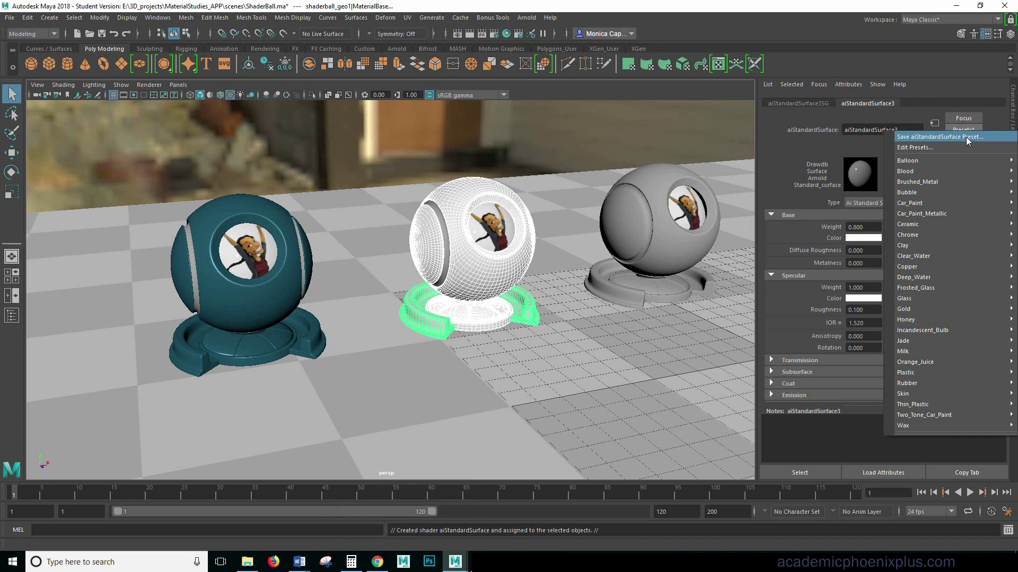
{"action": "mouse_move", "coordinate": [933, 233]}
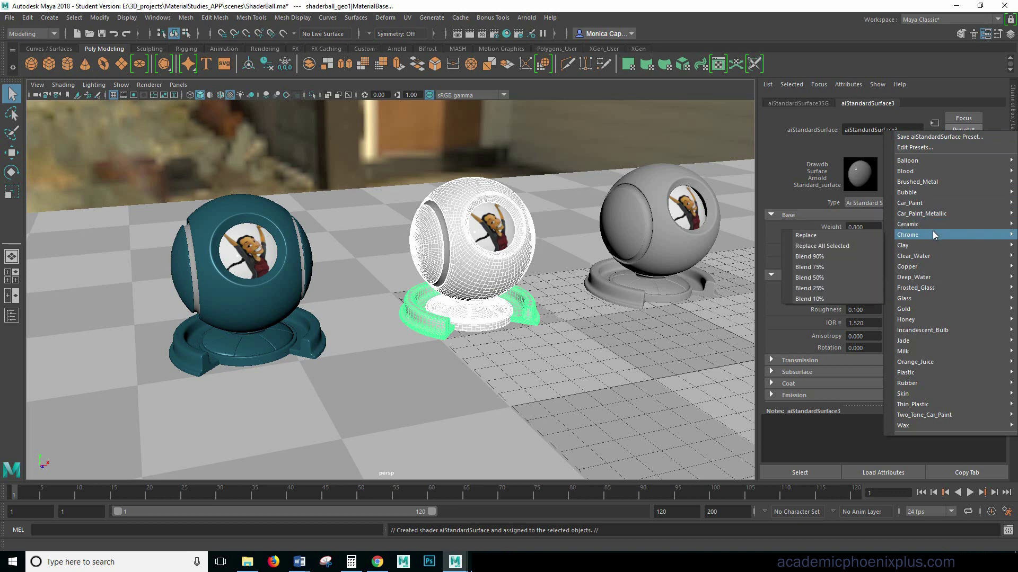
{"action": "left_click", "coordinate": [863, 235]}
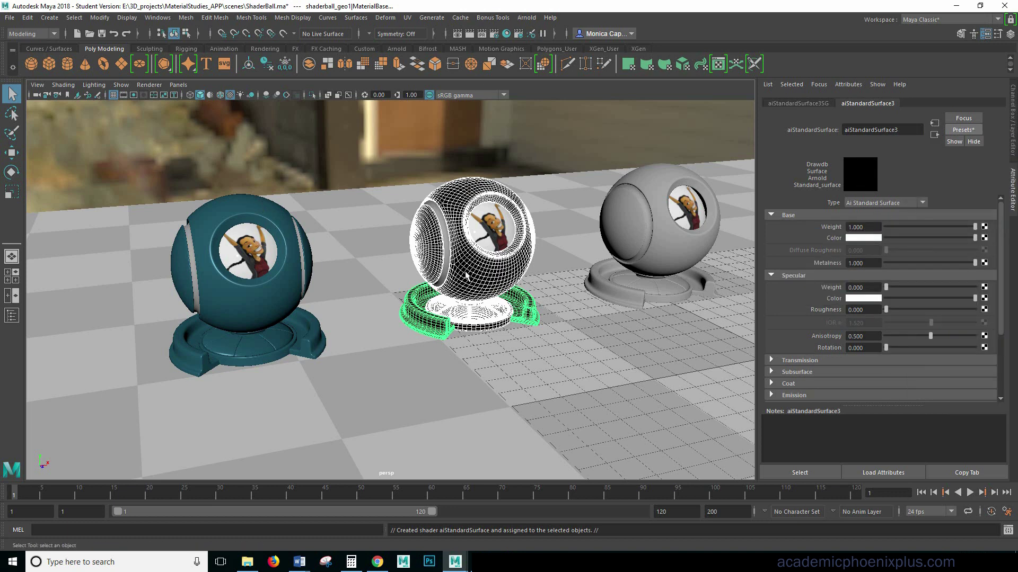
{"action": "left_click", "coordinate": [526, 18]}
{"action": "left_click", "coordinate": [536, 28]}
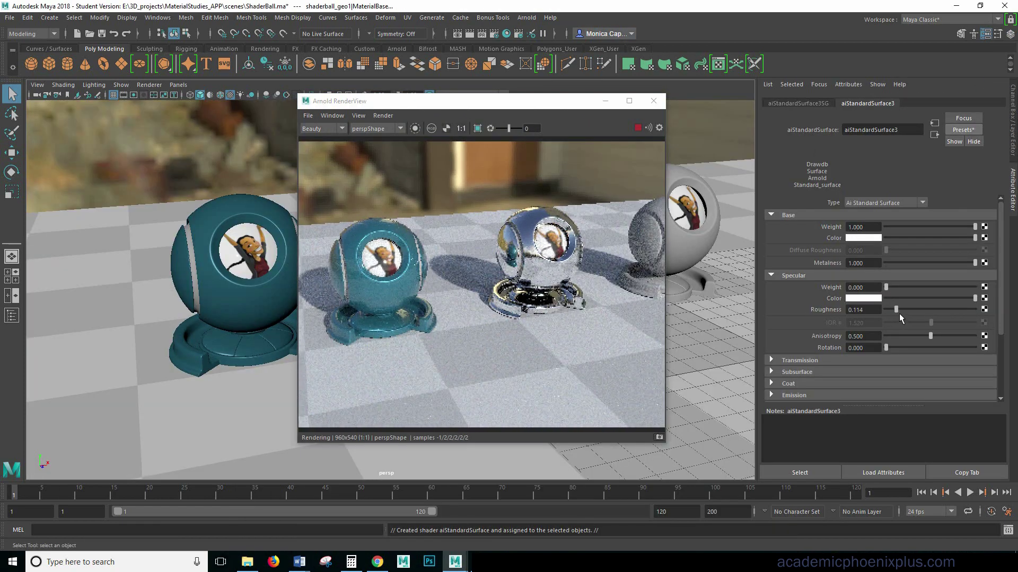
Raise Specular Roughness from 0.114 to 0.277, then close the render view.
{"action": "left_click_drag", "start_coordinate": [905, 309], "coordinate": [910, 310]}
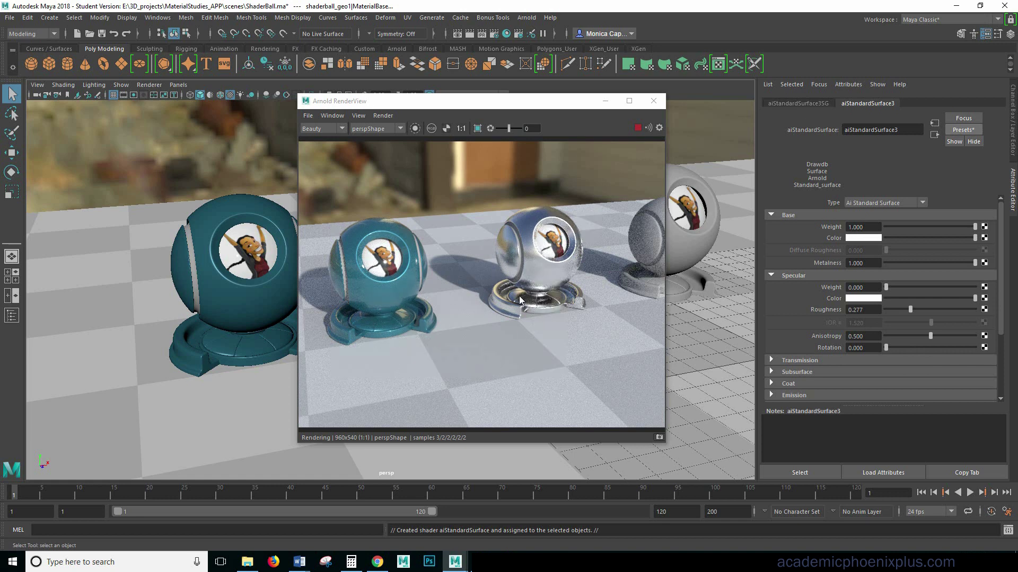
{"action": "left_click", "coordinate": [652, 104]}
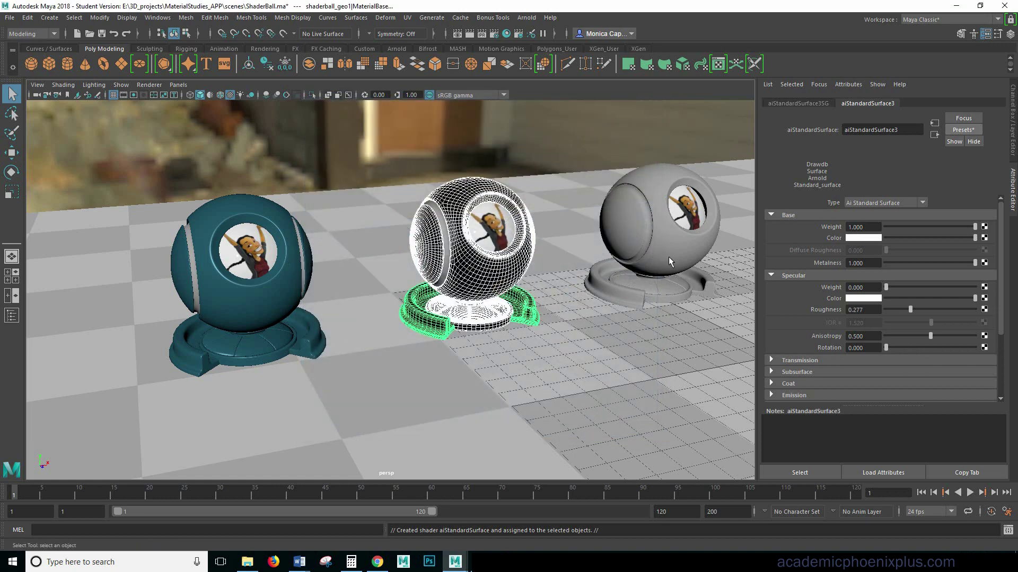
{"action": "left_click", "coordinate": [652, 220]}
Frame the selected sphere and open the Hypershade on the Untitled_1 graph.
{"action": "key", "text": "f"}
{"action": "middle_click_drag", "start_coordinate": [499, 309], "coordinate": [460, 339], "text": "alt"}
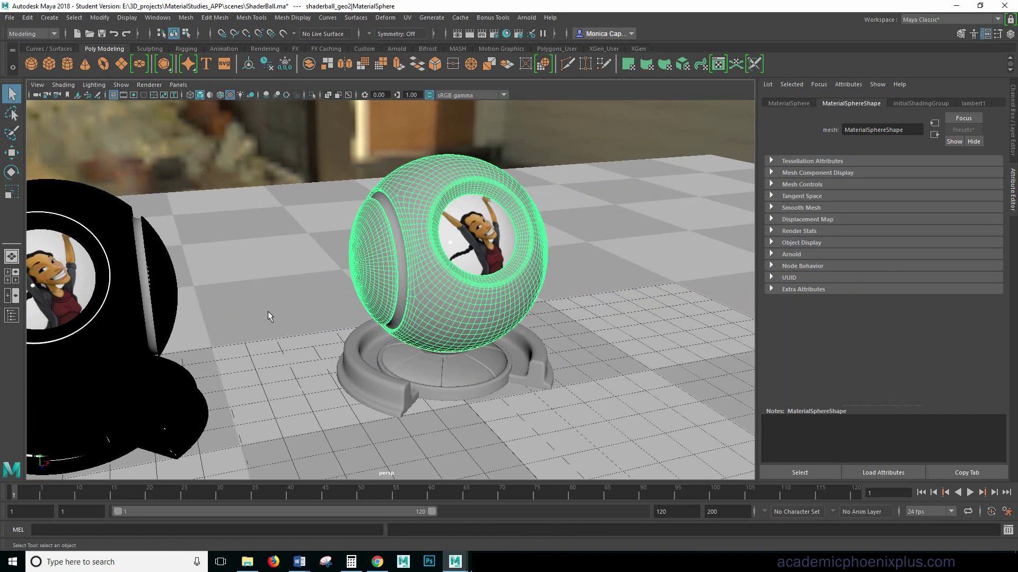
{"action": "left_click", "coordinate": [506, 34]}
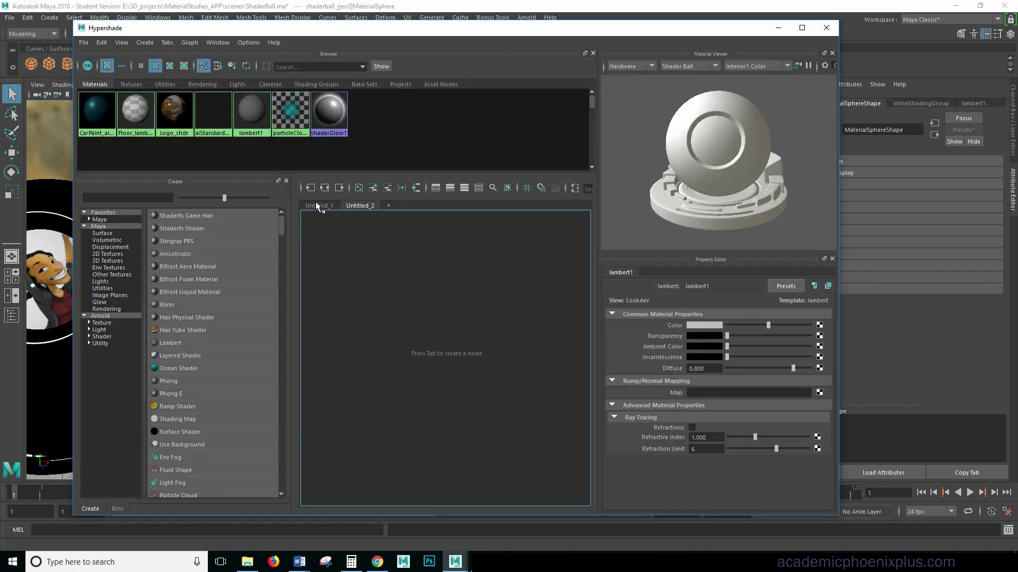
{"action": "left_click", "coordinate": [317, 205]}
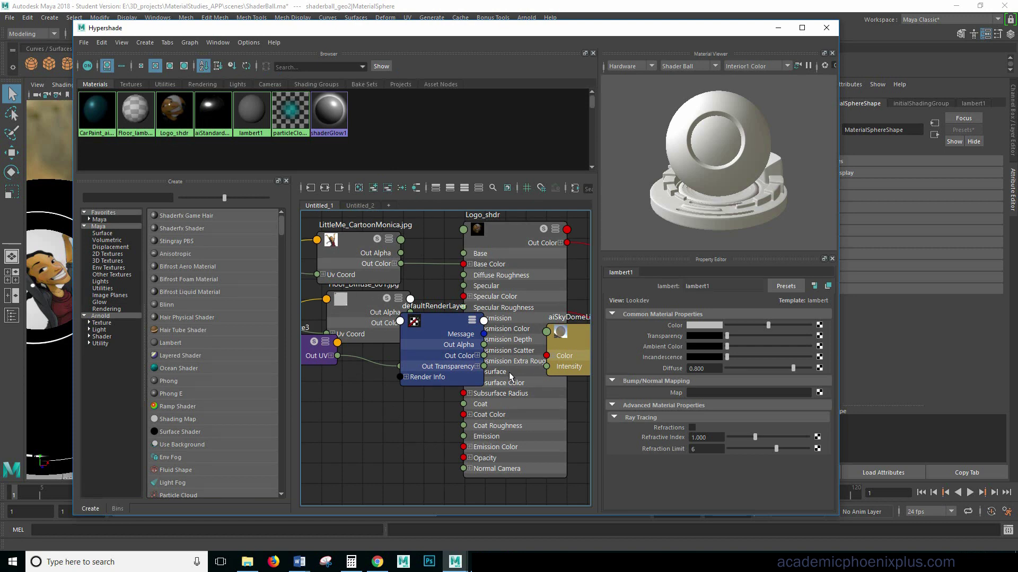
Switch to the empty Untitled_2 graph and search for a 'mix' node.
{"action": "scroll", "coordinate": [514, 372], "scroll_direction": "down", "scroll_amount": 5}
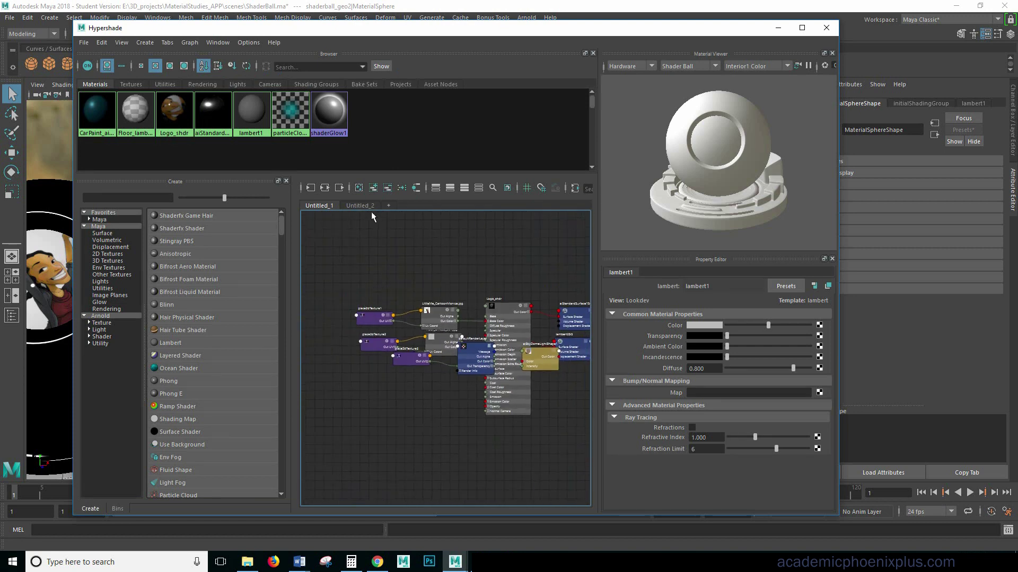
{"action": "left_click_drag", "start_coordinate": [371, 214], "coordinate": [363, 209]}
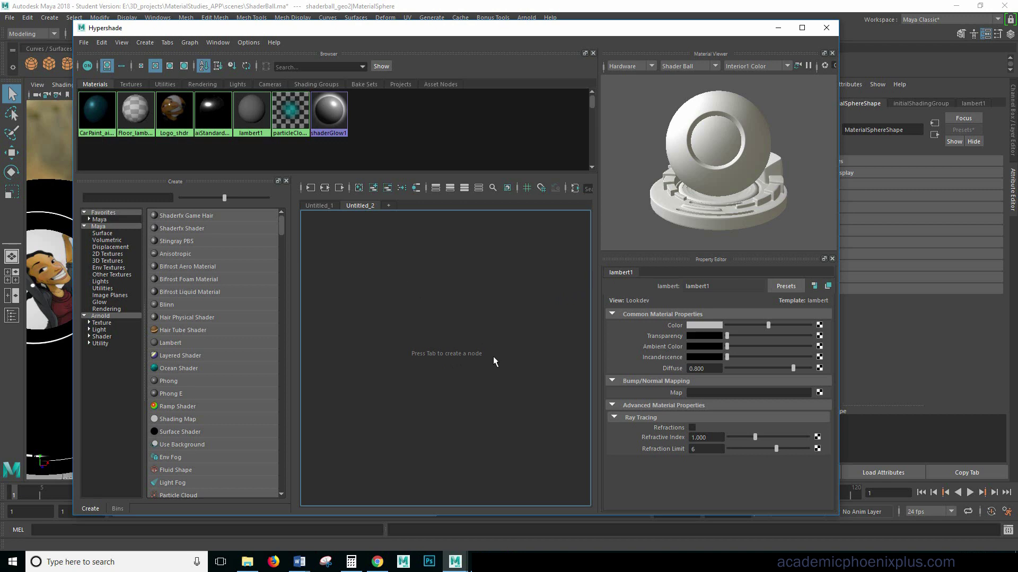
{"action": "key", "text": "Tab"}
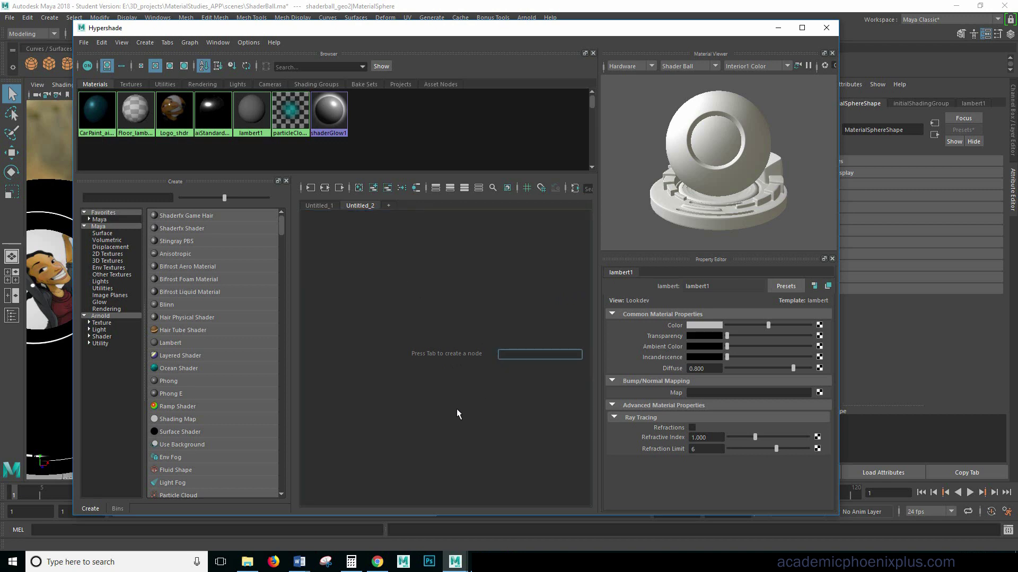
{"action": "type", "text": "mix"}
Create an aiMixShader node and place it below its aiMixShader1SG shading group.
{"action": "left_click", "coordinate": [529, 364]}
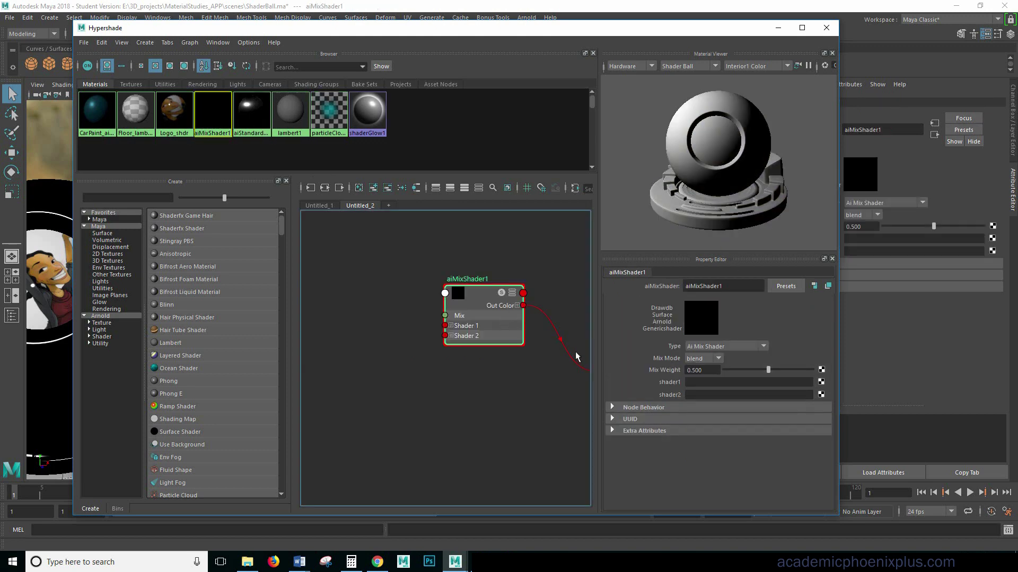
{"action": "left_click_drag", "start_coordinate": [536, 332], "coordinate": [524, 262]}
{"action": "left_click_drag", "start_coordinate": [378, 335], "coordinate": [461, 345]}
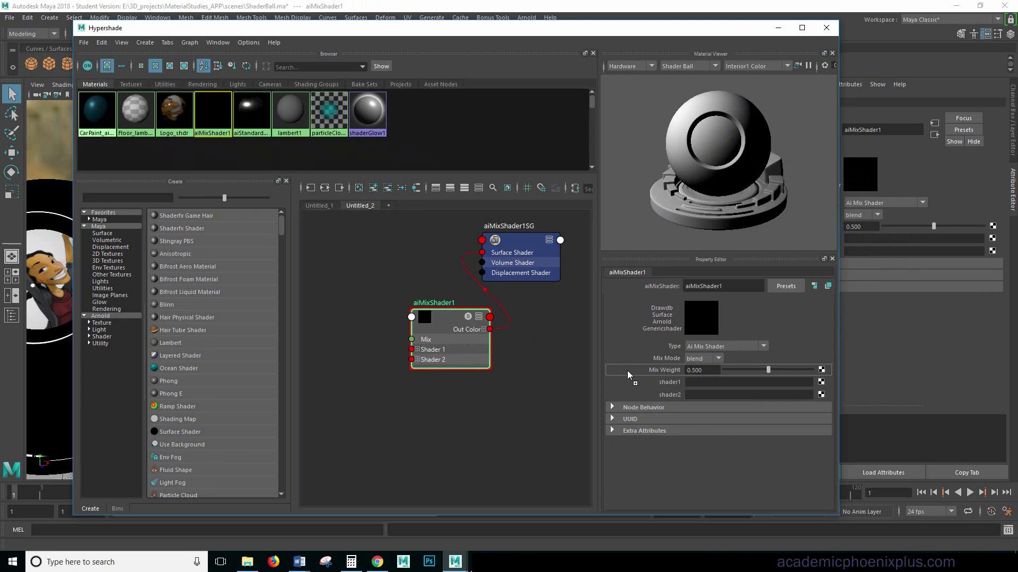
Plug CarPaint_aiStandardSurface into shader1 and aiStandardSurface3 into shader2.
{"action": "middle_click_drag", "start_coordinate": [97, 111], "coordinate": [681, 383]}
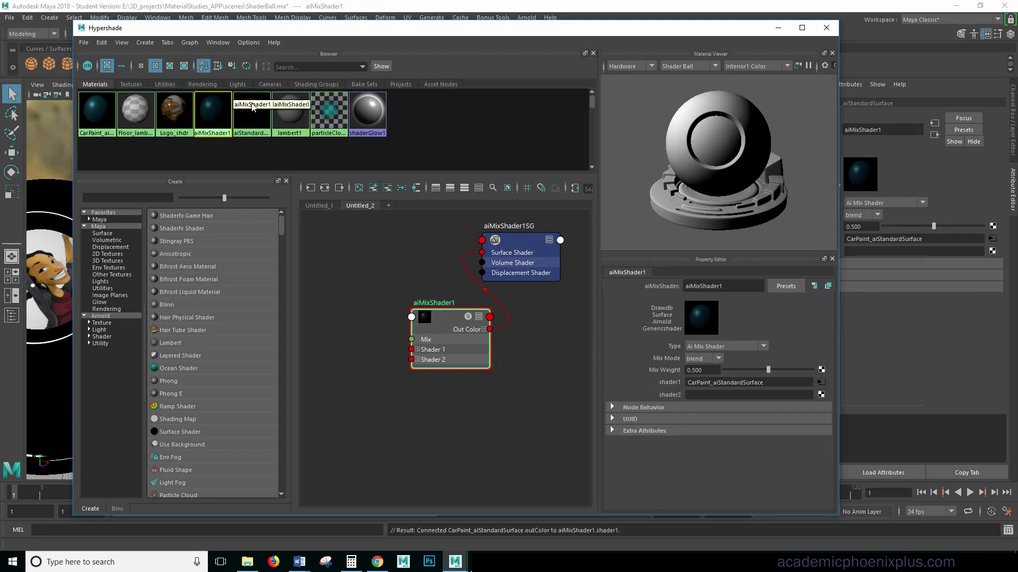
{"action": "middle_click_drag", "start_coordinate": [250, 121], "coordinate": [358, 241]}
{"action": "middle_click_drag", "start_coordinate": [667, 396], "coordinate": [668, 395]}
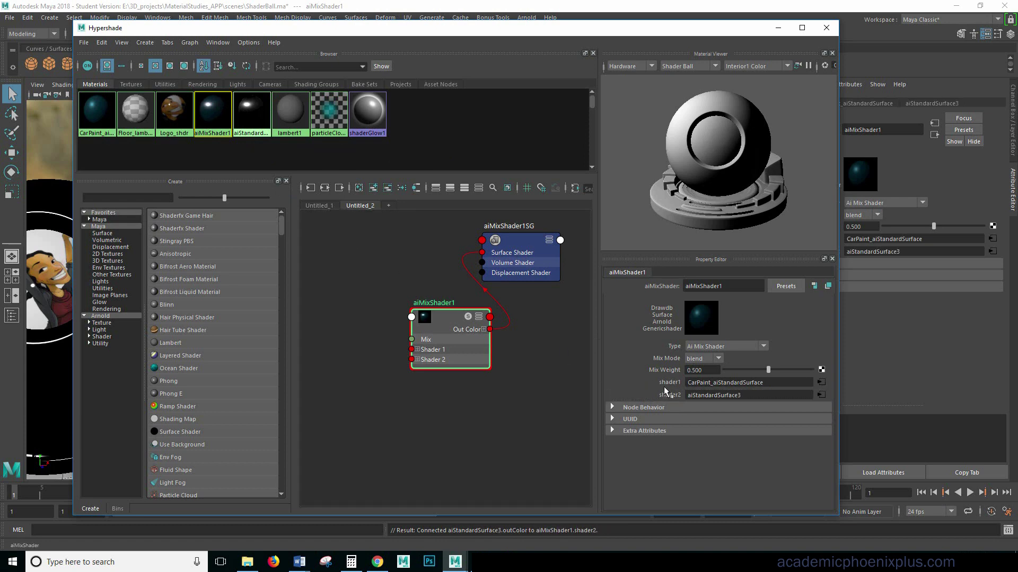
{"action": "left_click", "coordinate": [250, 113]}
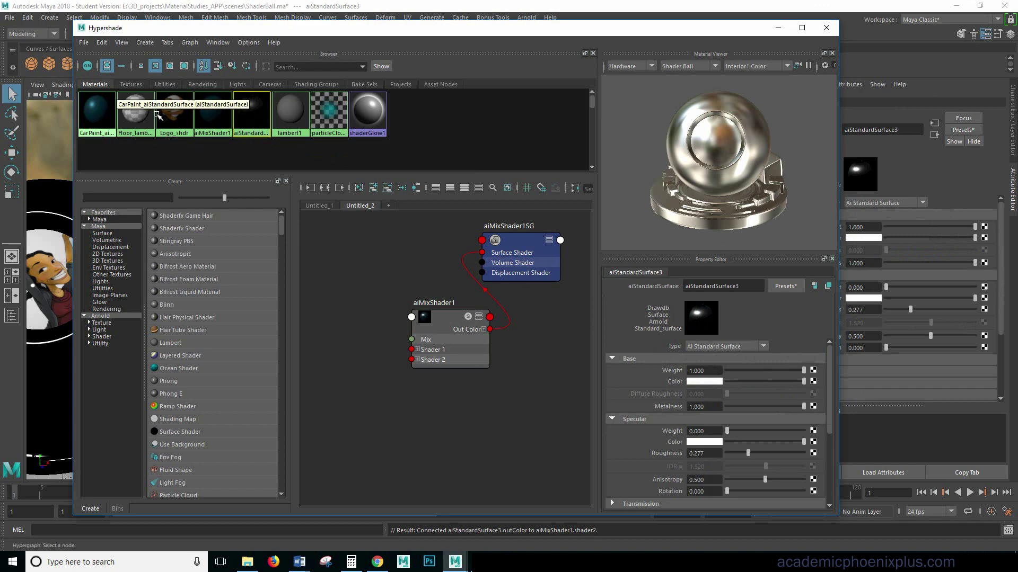
Rename aiStandardSurface3 to Chrome_aiStandardSurface.
{"action": "left_click", "coordinate": [779, 28]}
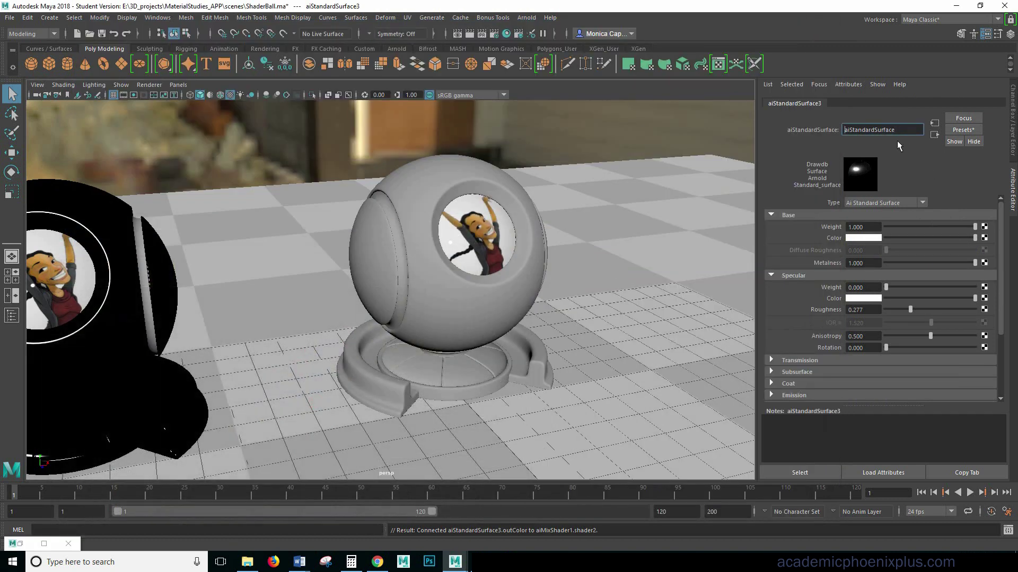
{"action": "type", "text": "Chrome_"}
{"action": "key", "text": "Return"}
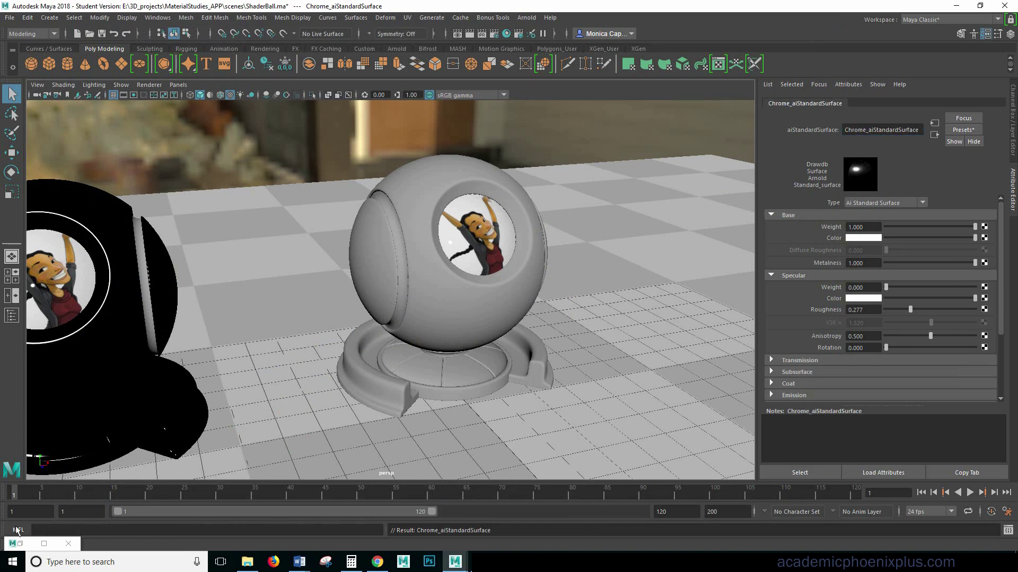
Bring back the Hypershade, reposition aiMixShader1, and dock the editor beside the viewport.
{"action": "left_click", "coordinate": [506, 33]}
{"action": "left_click_drag", "start_coordinate": [441, 331], "coordinate": [417, 320]}
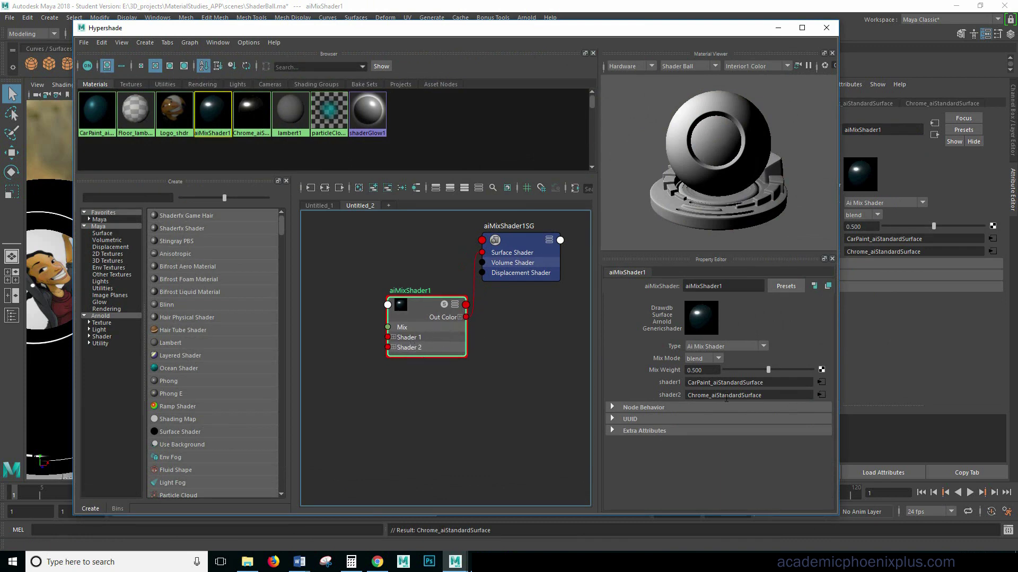
{"action": "left_click_drag", "start_coordinate": [711, 396], "coordinate": [687, 395]}
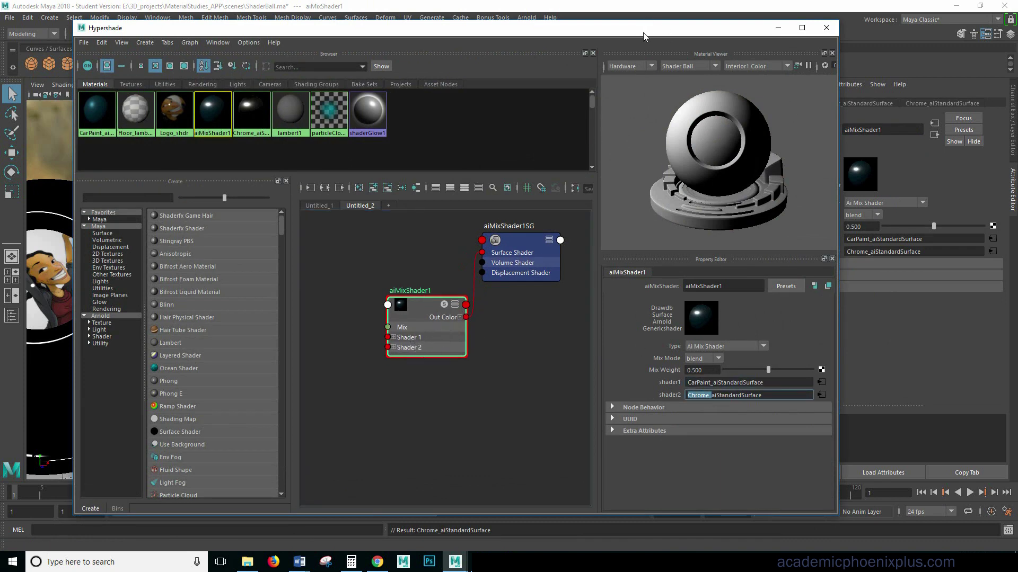
{"action": "left_click_drag", "start_coordinate": [646, 34], "coordinate": [739, 258]}
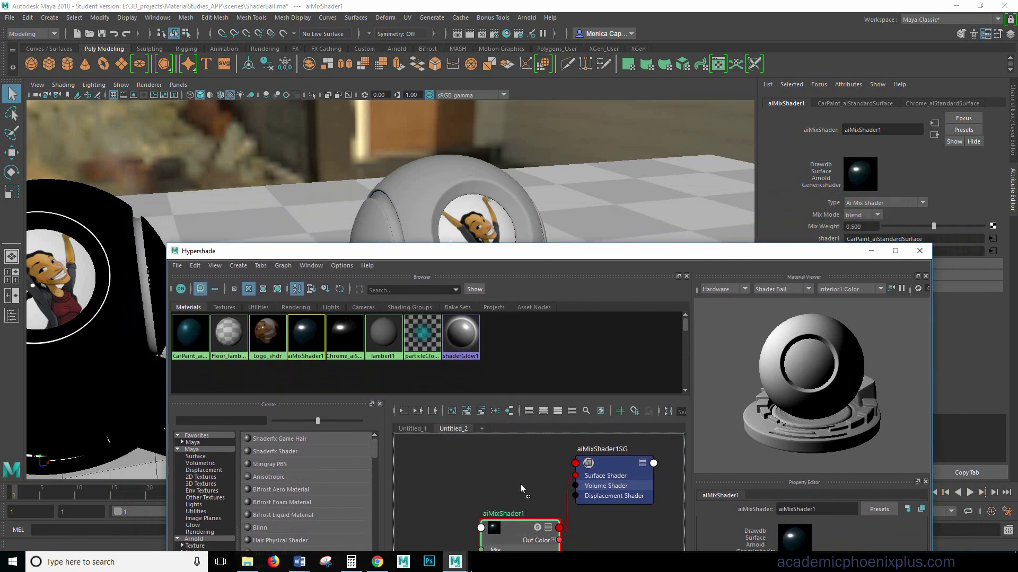
{"action": "left_click_drag", "start_coordinate": [513, 256], "coordinate": [401, 350]}
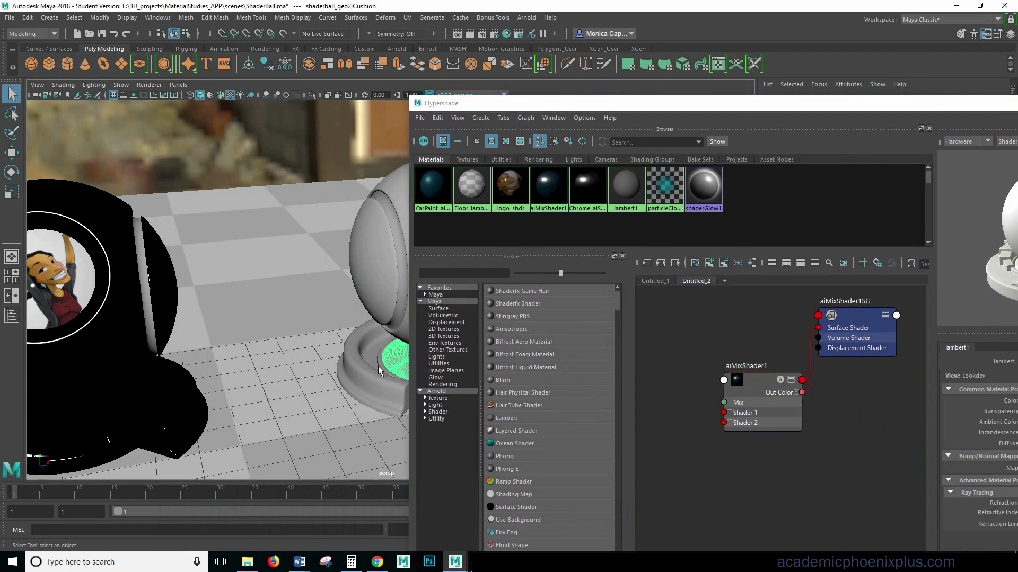
Assign the existing aiMixShader1 to the shader ball's base ring, then minimize the Hypershade.
{"action": "left_click", "coordinate": [373, 365]}
{"action": "right_click", "coordinate": [360, 343]}
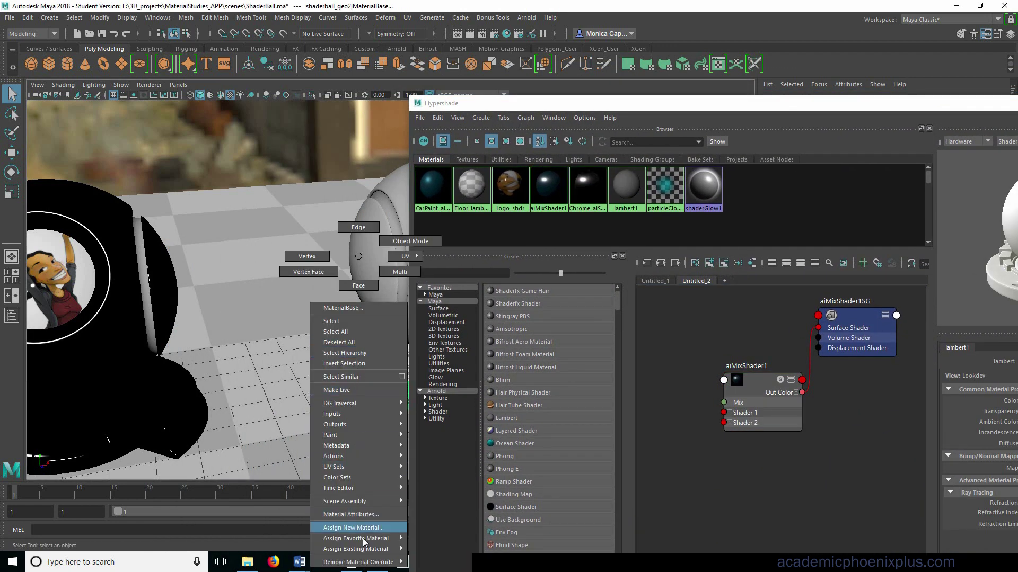
{"action": "mouse_move", "coordinate": [371, 549]}
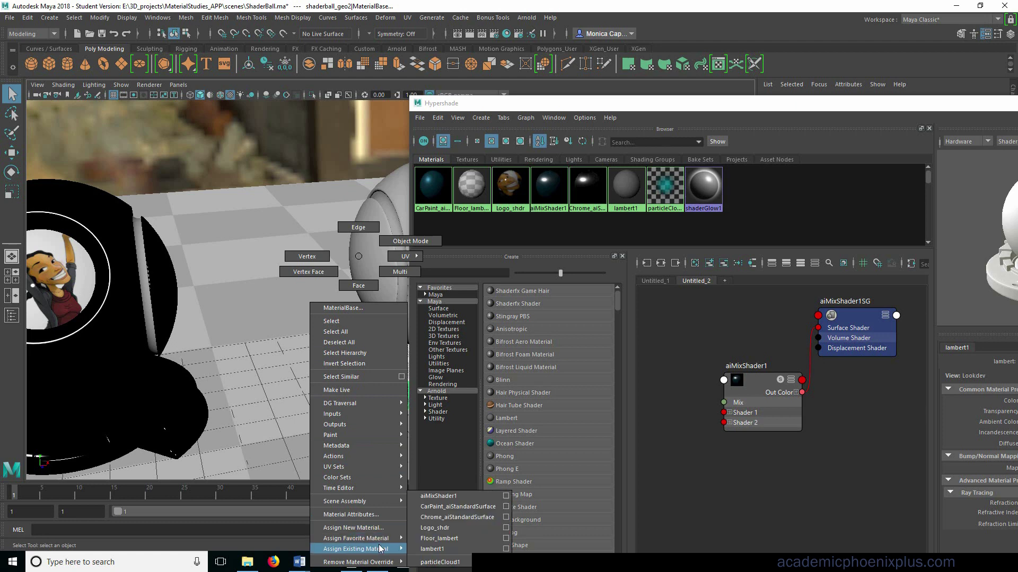
{"action": "left_click", "coordinate": [469, 498]}
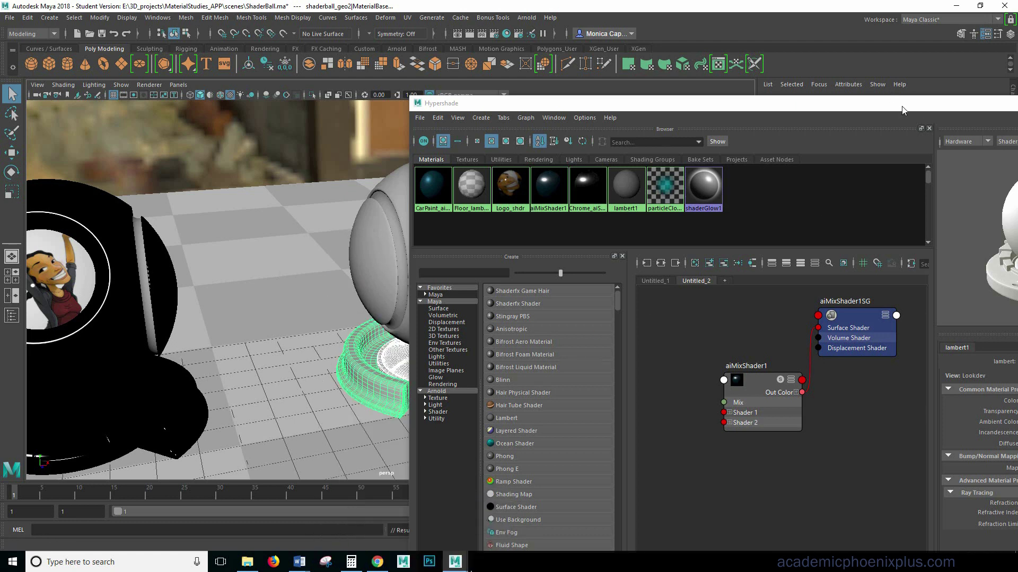
{"action": "left_click_drag", "start_coordinate": [907, 106], "coordinate": [513, 84]}
{"action": "left_click", "coordinate": [721, 76]}
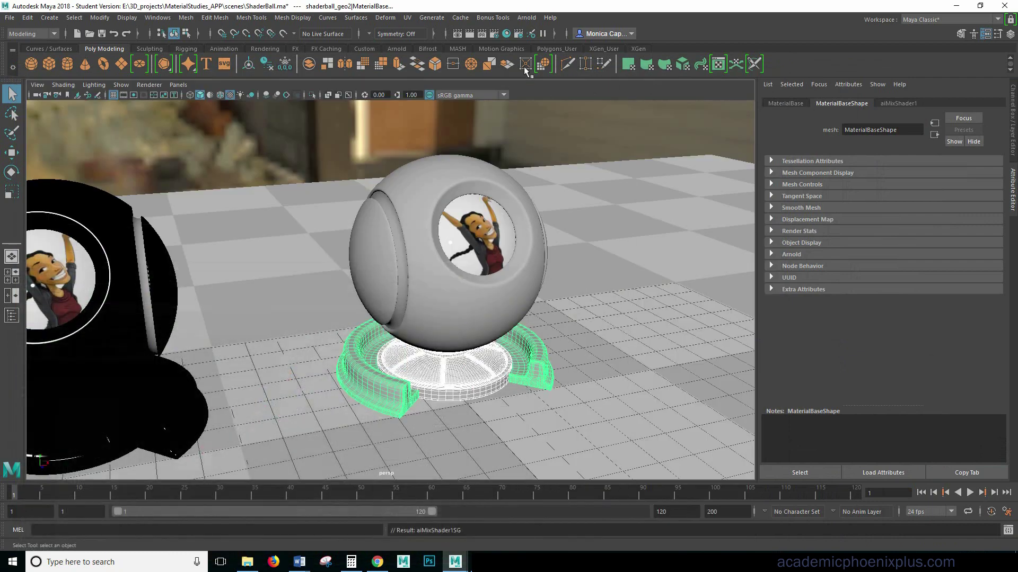
Start an Arnold render and limit it to a region around the shader ball.
{"action": "left_click", "coordinate": [527, 18]}
{"action": "left_click", "coordinate": [537, 36]}
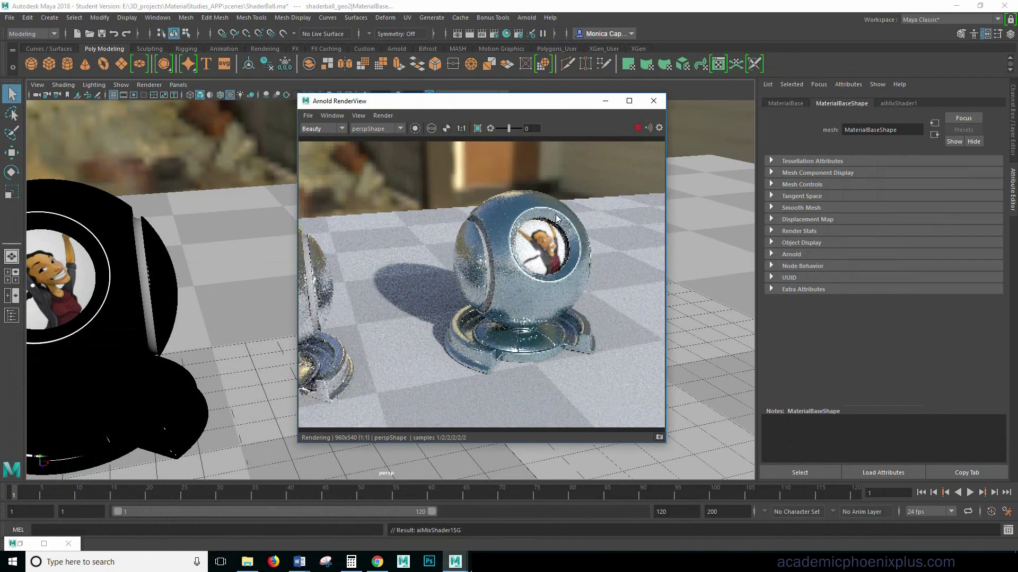
{"action": "left_click_drag", "start_coordinate": [298, 176], "coordinate": [203, 159]}
{"action": "left_click", "coordinate": [383, 128]}
{"action": "left_click_drag", "start_coordinate": [396, 172], "coordinate": [560, 384]}
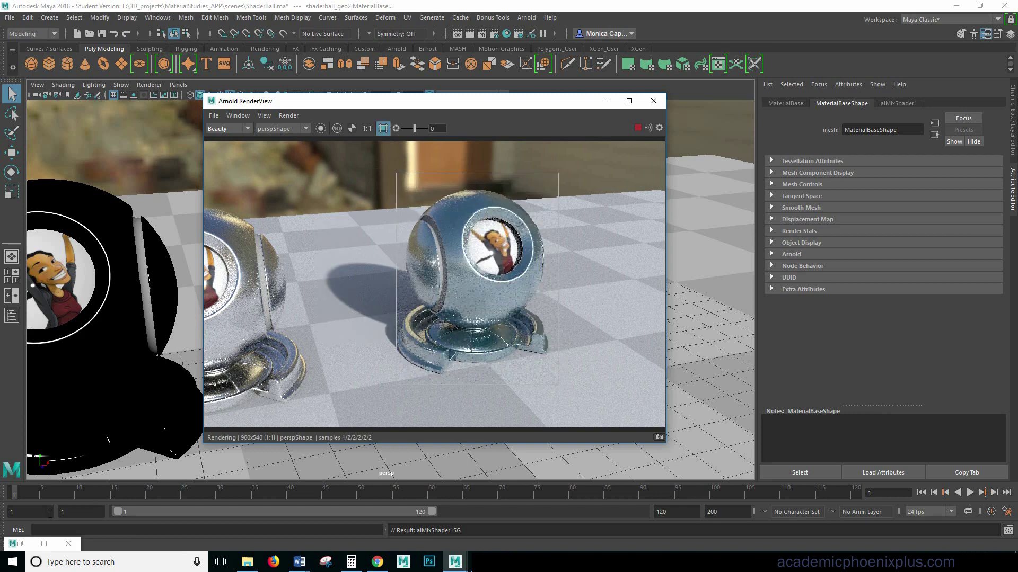
Sweep aiMixShader1's Mix Weight from 0 to 1, settling at 0.414.
{"action": "double_click", "coordinate": [21, 543]}
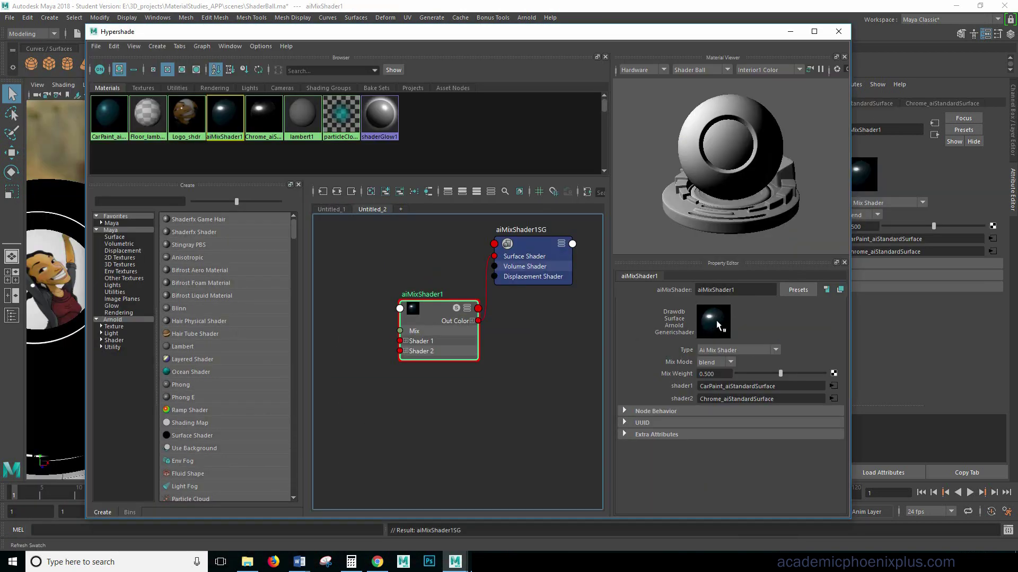
{"action": "double_click", "coordinate": [710, 374]}
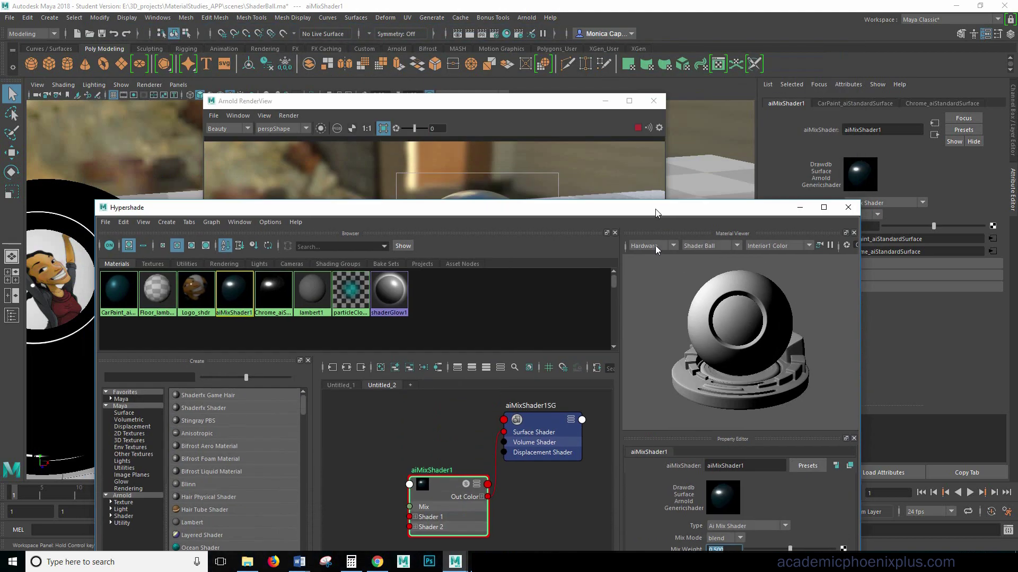
{"action": "left_click_drag", "start_coordinate": [655, 237], "coordinate": [450, 123]}
{"action": "left_click", "coordinate": [644, 117]}
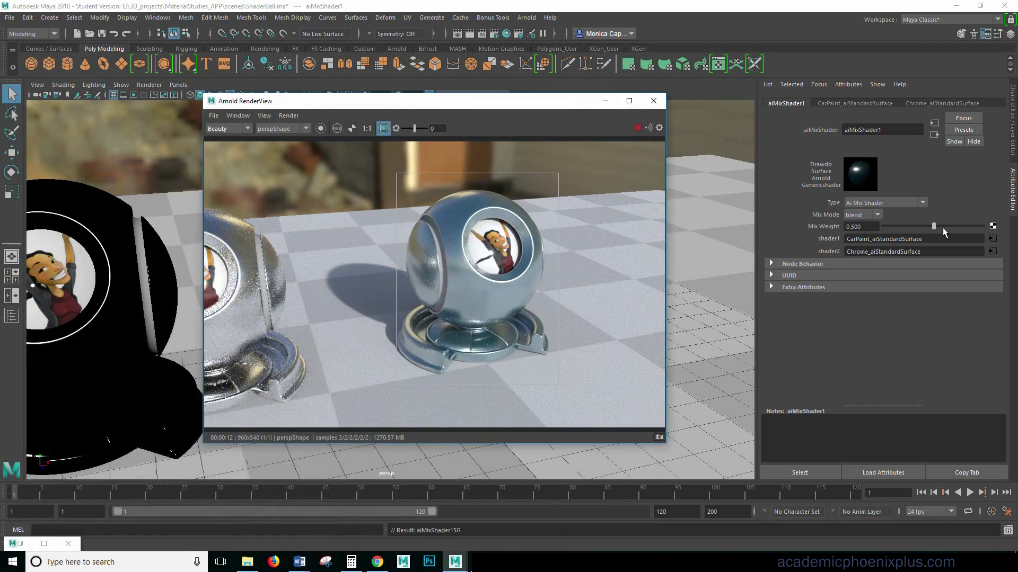
{"action": "left_click_drag", "start_coordinate": [937, 227], "coordinate": [780, 231]}
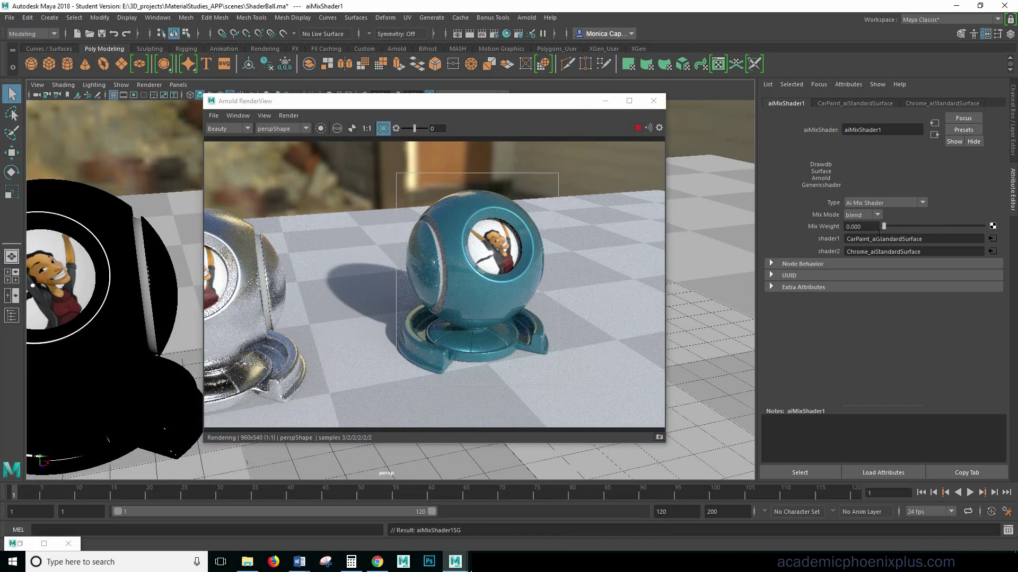
{"action": "left_click_drag", "start_coordinate": [883, 227], "coordinate": [984, 228]}
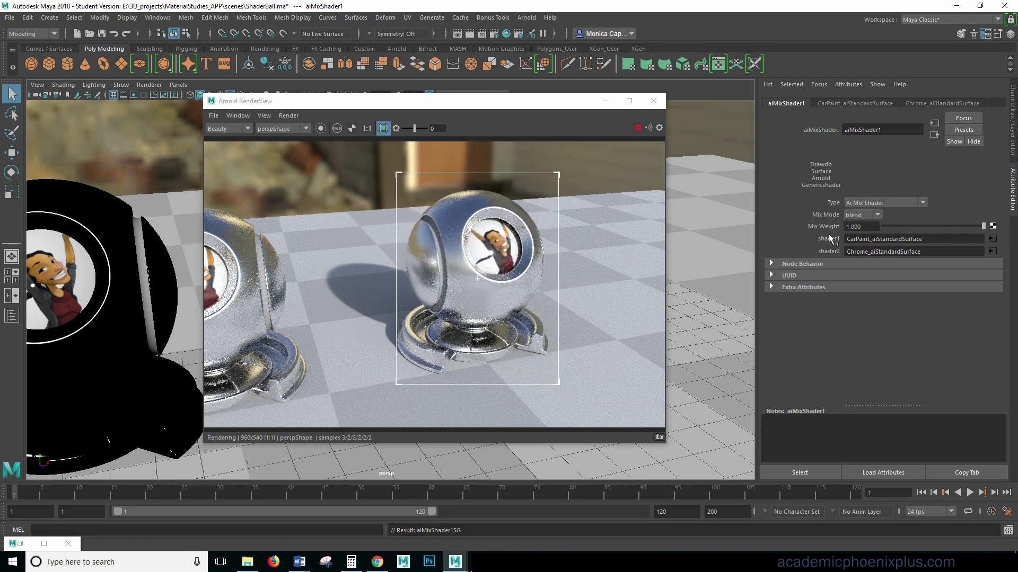
{"action": "left_click_drag", "start_coordinate": [939, 228], "coordinate": [912, 227]}
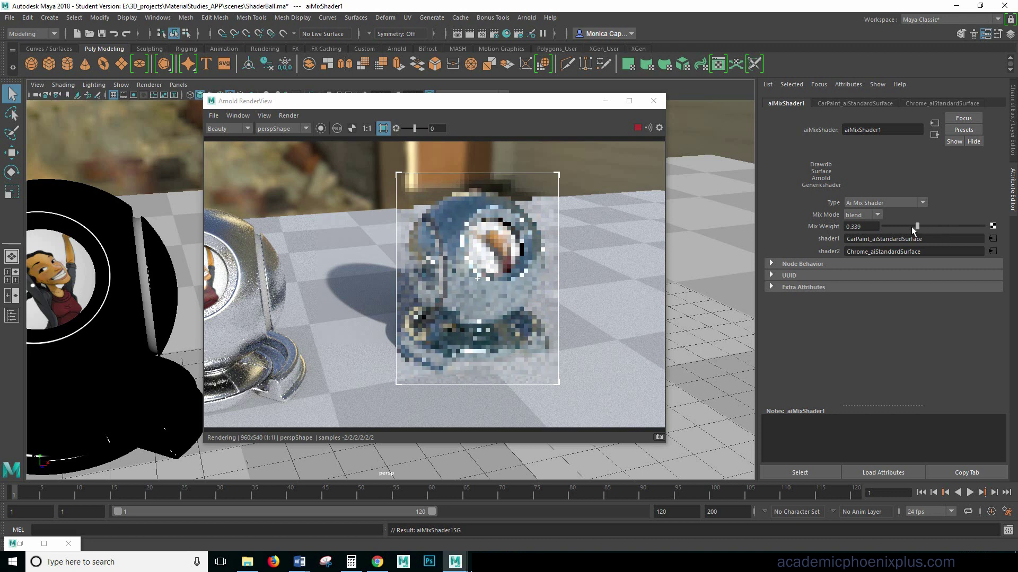
{"action": "left_click_drag", "start_coordinate": [920, 227], "coordinate": [925, 227]}
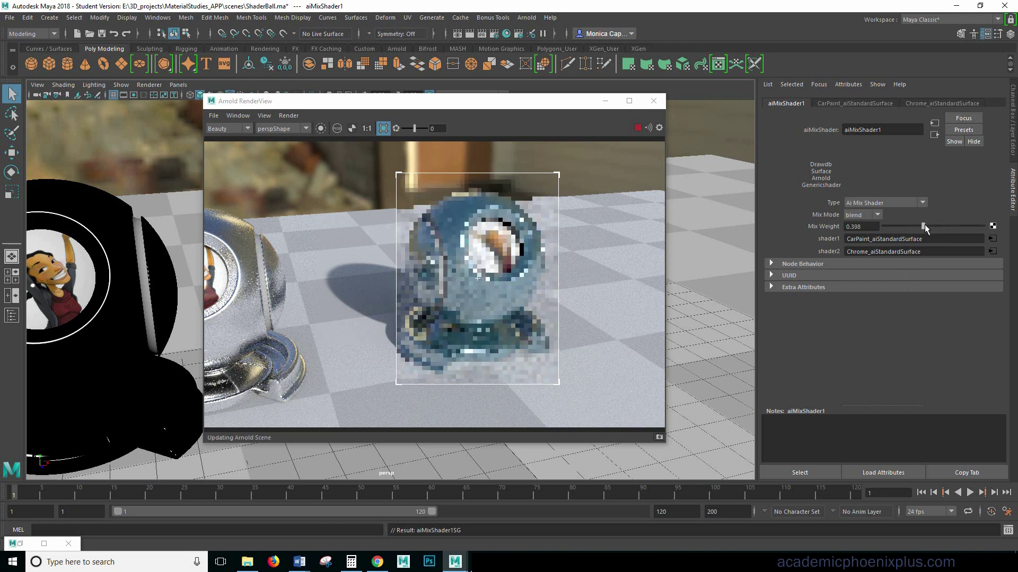
Connect a Checker texture to aiMixShader1's Mix Weight.
{"action": "left_click", "coordinate": [992, 226]}
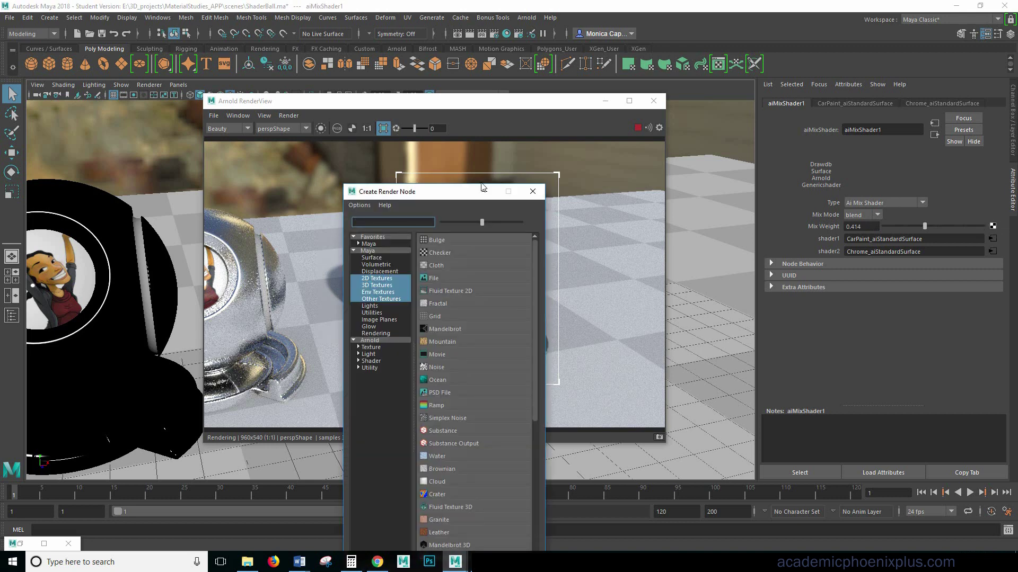
{"action": "left_click_drag", "start_coordinate": [455, 194], "coordinate": [527, 124]}
{"action": "left_click", "coordinate": [511, 182]}
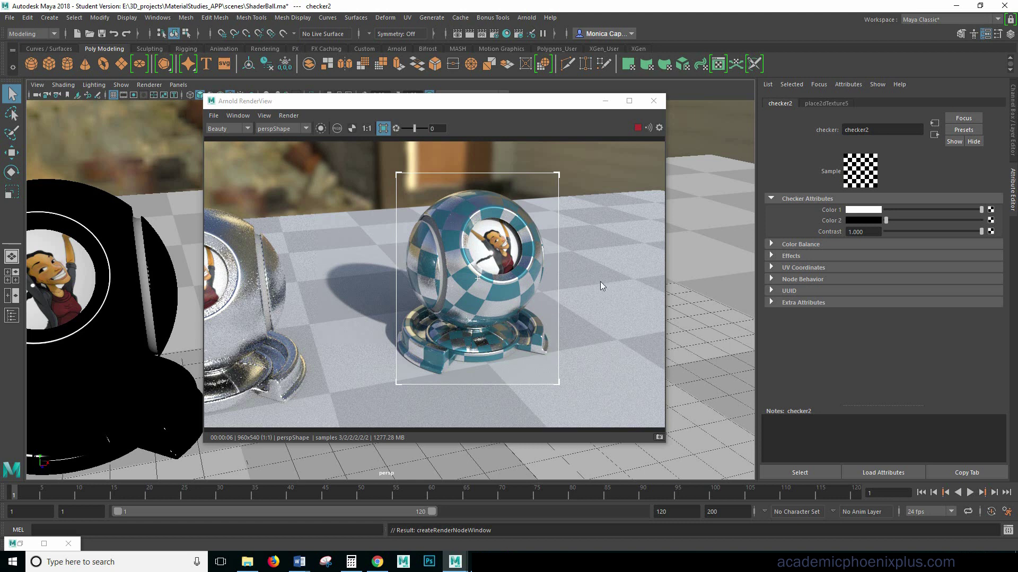
Break the checker2 connection from Mix Weight, returning the weight to 0.500.
{"action": "left_click", "coordinate": [693, 260]}
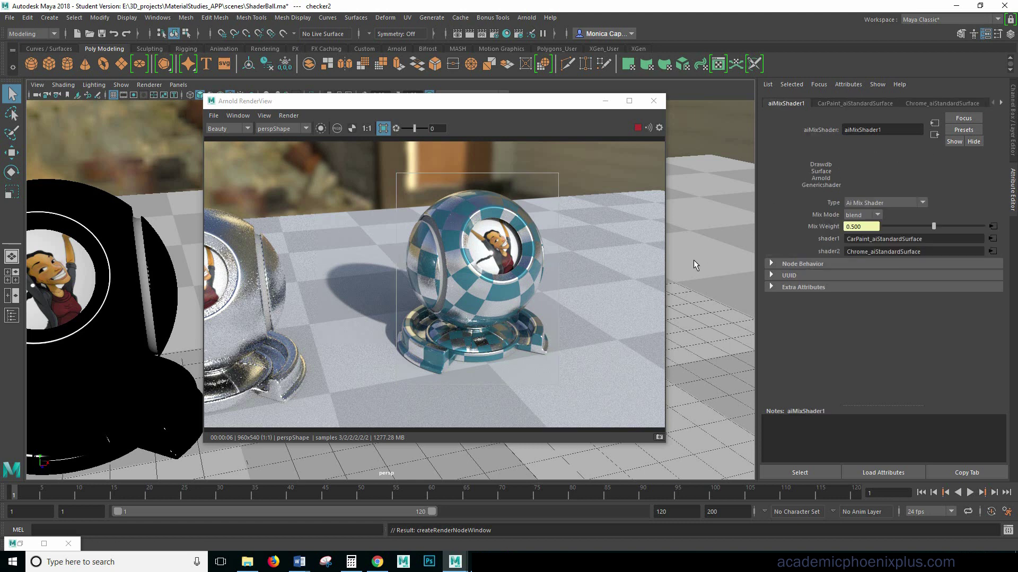
{"action": "right_click", "coordinate": [829, 227]}
{"action": "left_click", "coordinate": [840, 228]}
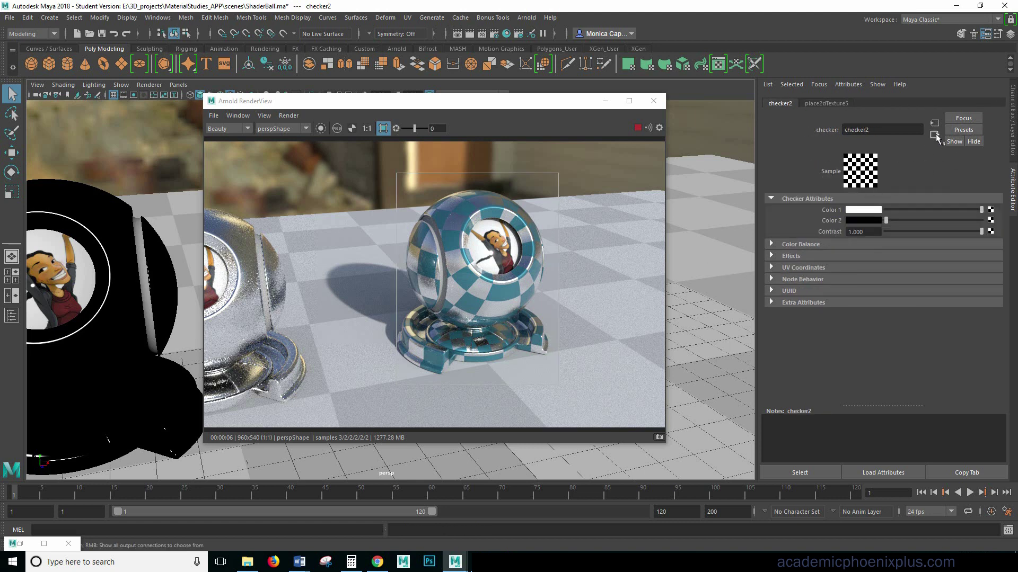
{"action": "left_click", "coordinate": [934, 134]}
{"action": "right_click", "coordinate": [830, 229]}
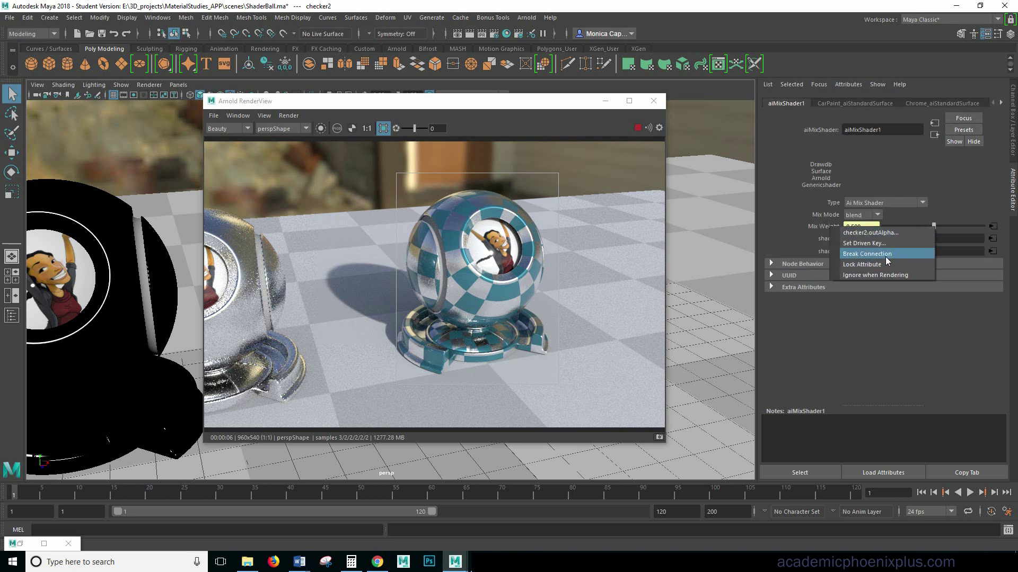
{"action": "left_click", "coordinate": [890, 258]}
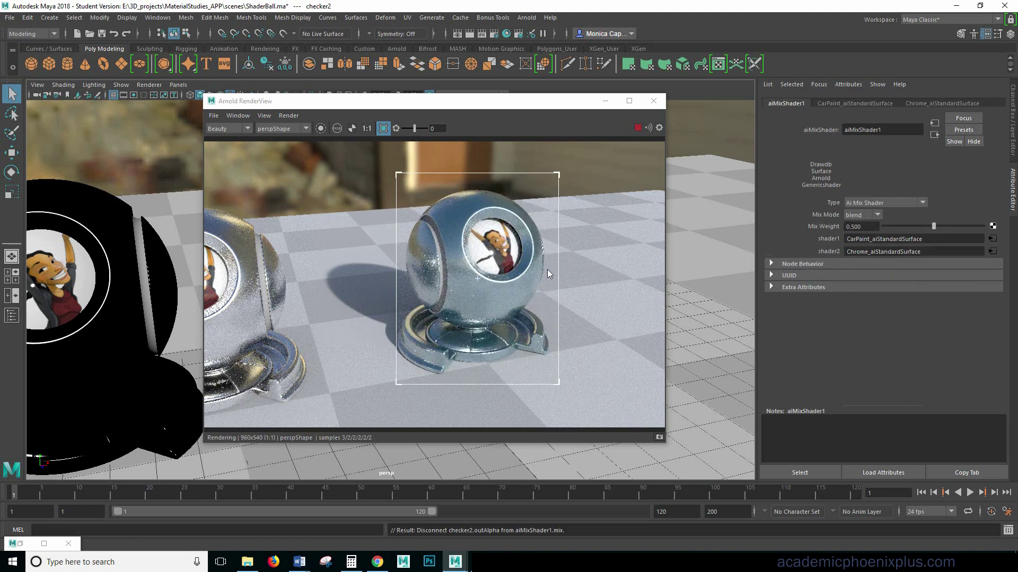
Graph aiMixShader1's input and output connections and inspect the CarPaint and Chrome materials.
{"action": "double_click", "coordinate": [27, 545]}
{"action": "left_click_drag", "start_coordinate": [406, 121], "coordinate": [588, 41]}
{"action": "left_click", "coordinate": [323, 197]}
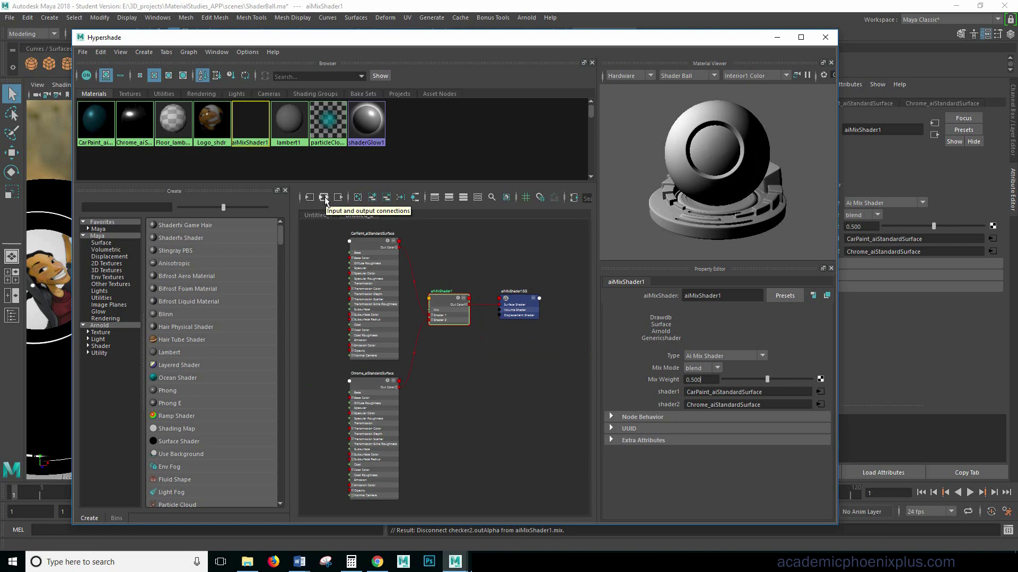
{"action": "left_click", "coordinate": [374, 256]}
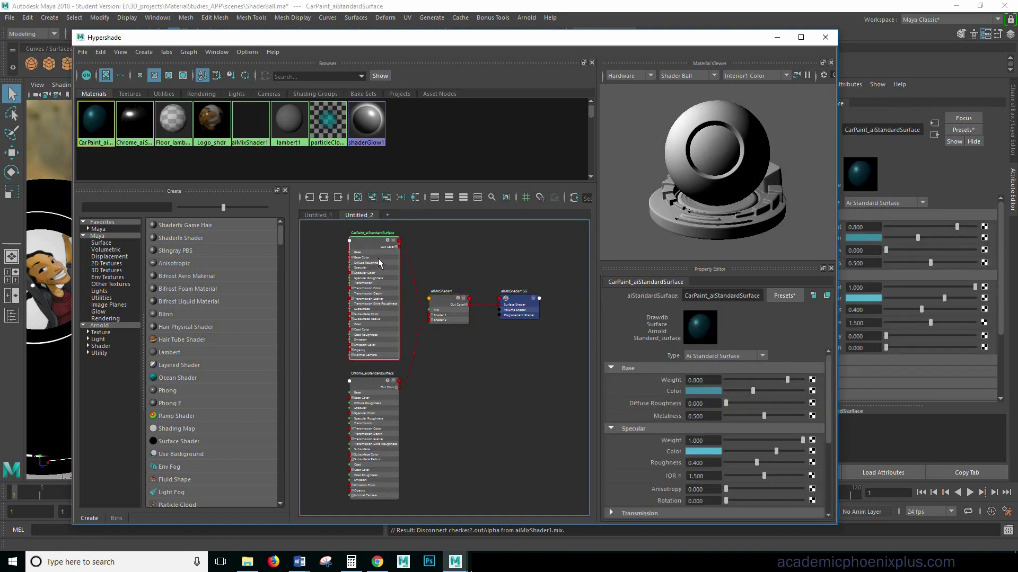
{"action": "left_click", "coordinate": [373, 393]}
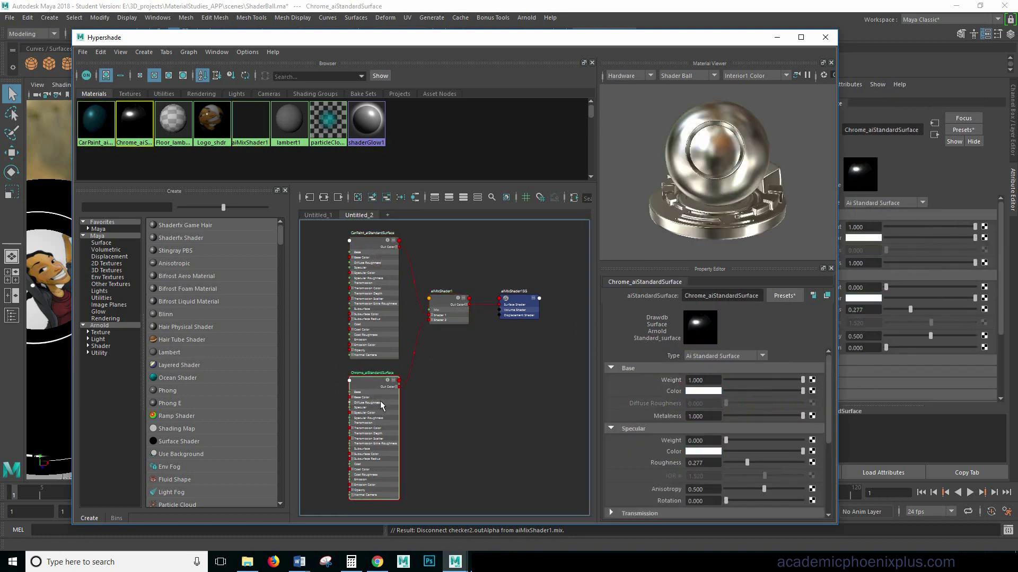
Frame aiMixShader1 and the whole network, dragging from the unconnected Mix input.
{"action": "left_click_drag", "start_coordinate": [446, 300], "coordinate": [460, 298]}
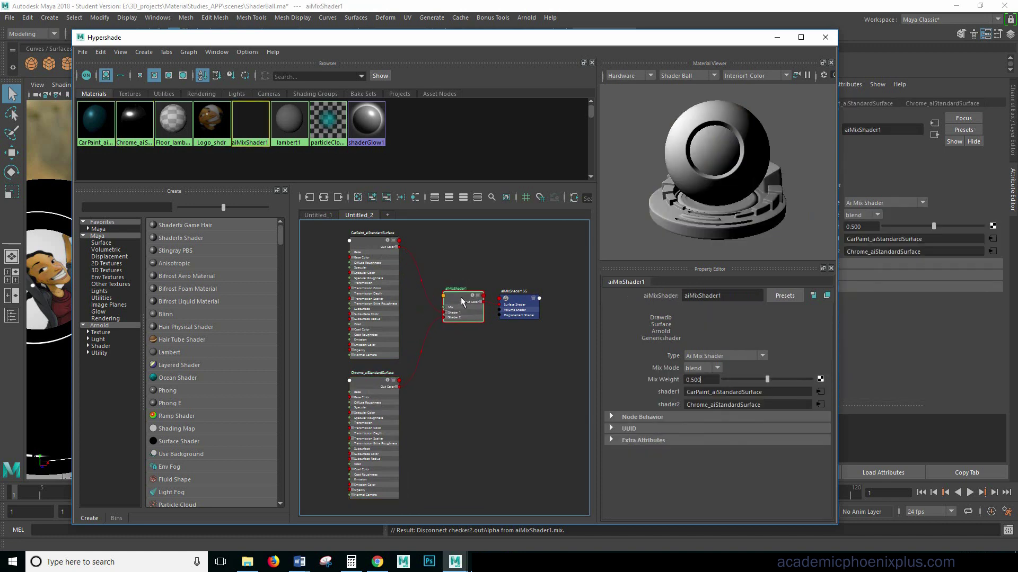
{"action": "key", "text": "f"}
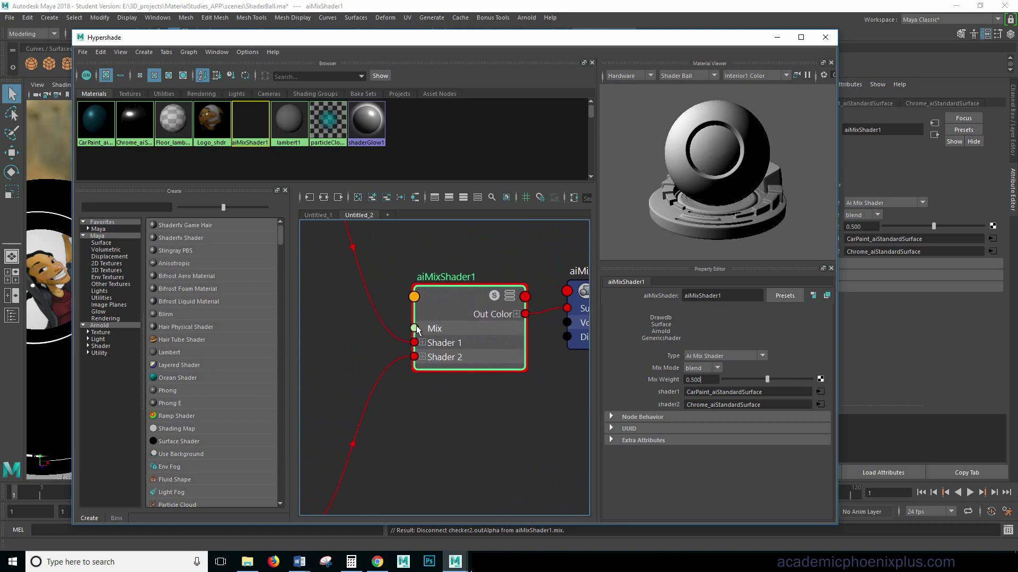
{"action": "left_click_drag", "start_coordinate": [416, 329], "coordinate": [463, 314]}
{"action": "key", "text": "a"}
{"action": "left_click_drag", "start_coordinate": [464, 367], "coordinate": [501, 290]}
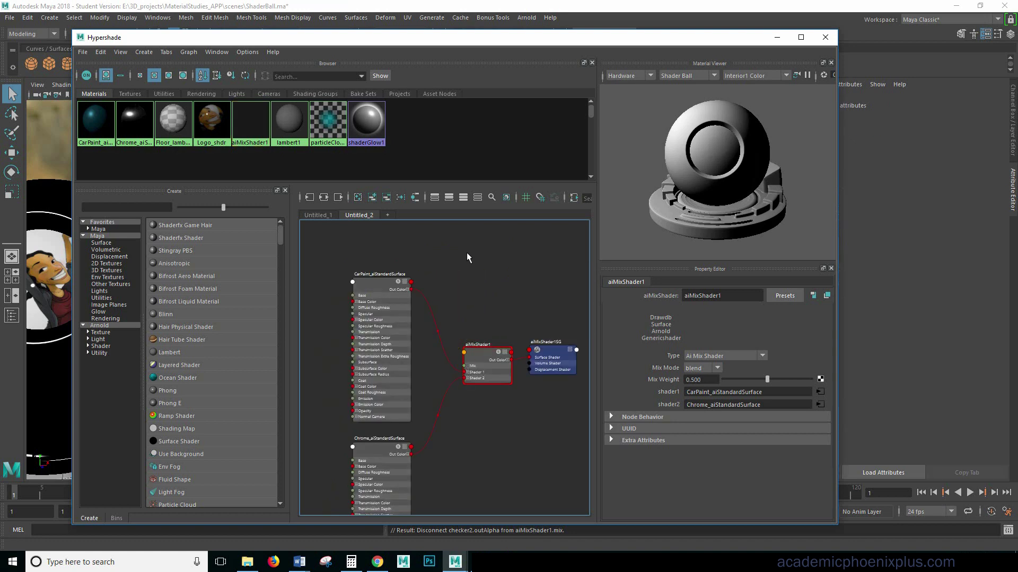
Create an aiNoise node via the 'aino' search and place it above the network.
{"action": "key", "text": "Tab"}
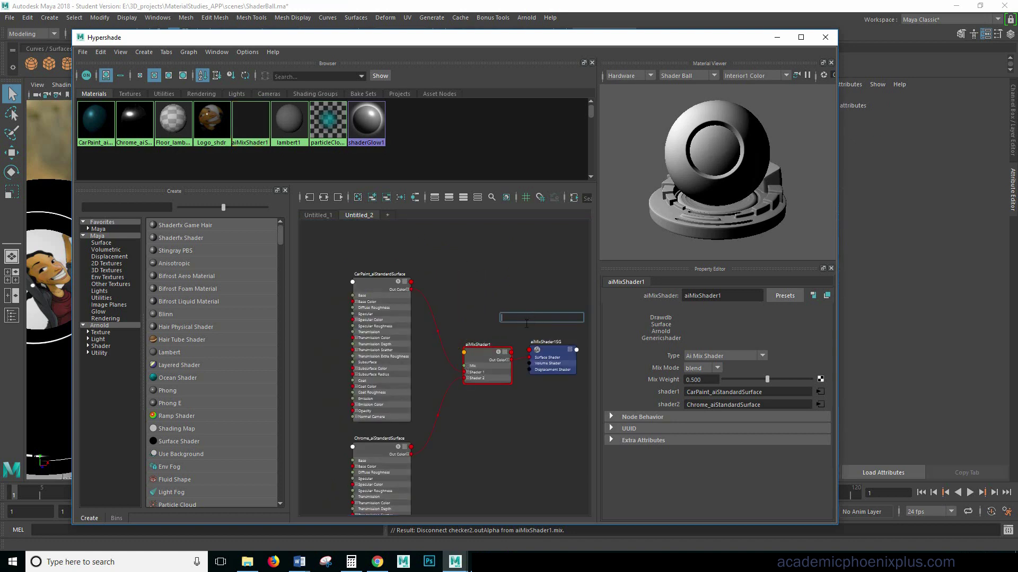
{"action": "type", "text": "aino"}
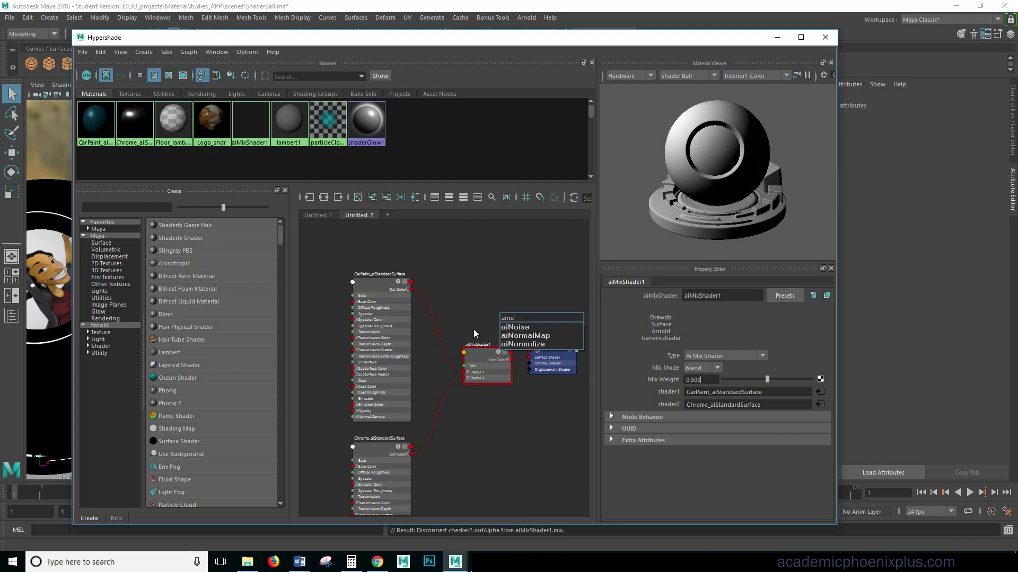
{"action": "left_click", "coordinate": [516, 328]}
{"action": "left_click_drag", "start_coordinate": [516, 328], "coordinate": [478, 337]}
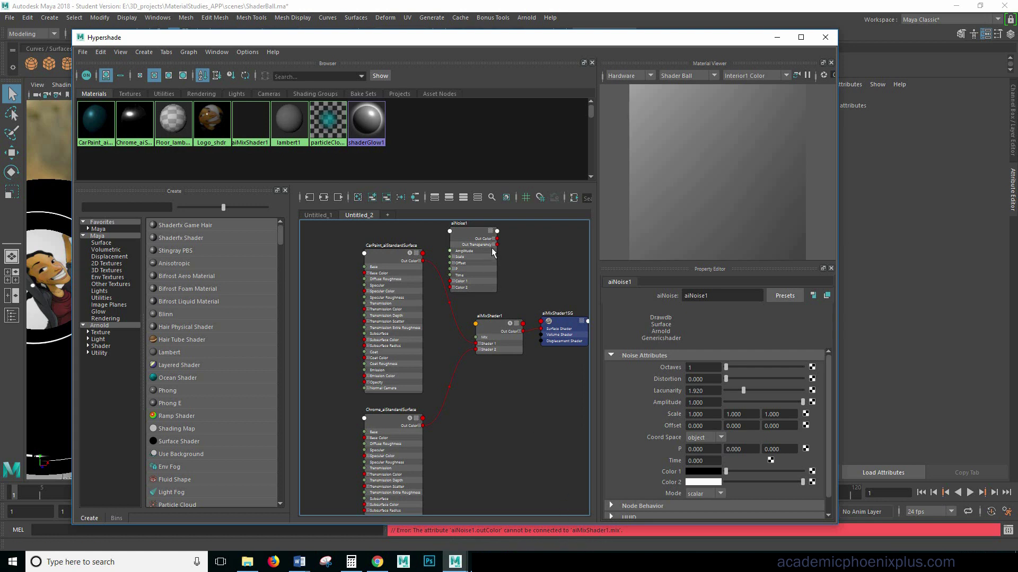
Wire aiNoise1's Out Color R channel into aiMixShader1's Mix input.
{"action": "left_click", "coordinate": [492, 251]}
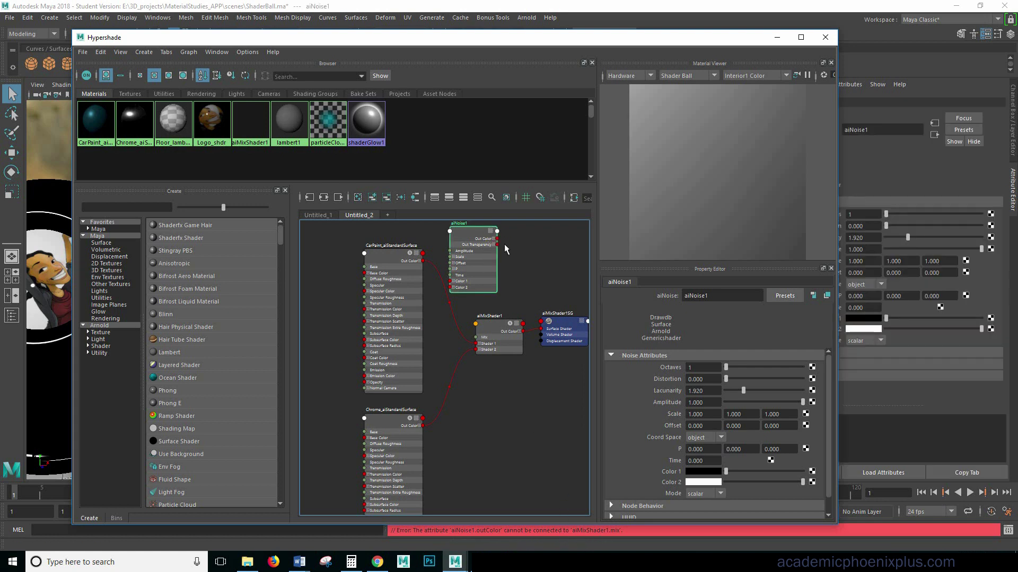
{"action": "key", "text": "f"}
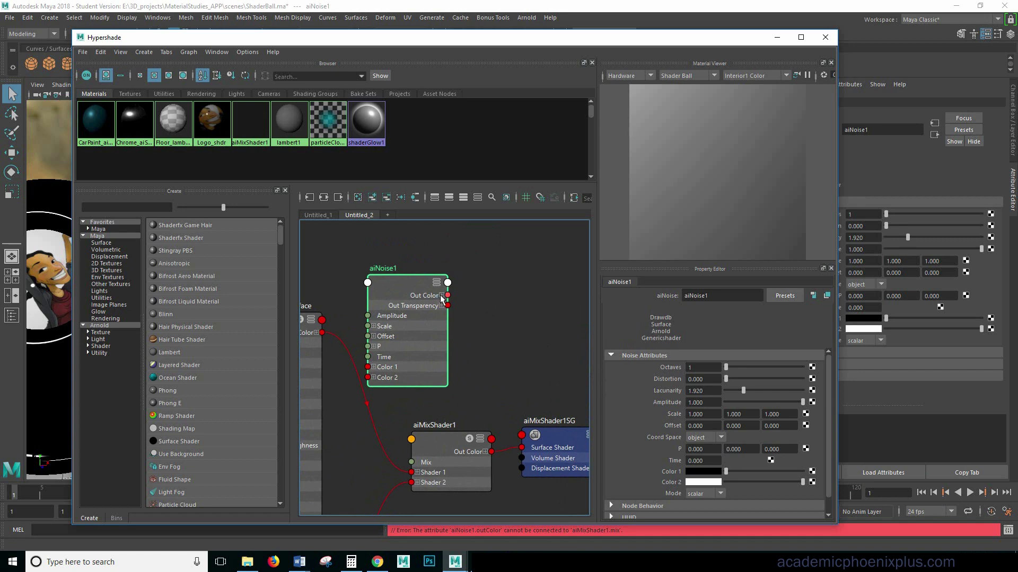
{"action": "left_click", "coordinate": [441, 295]}
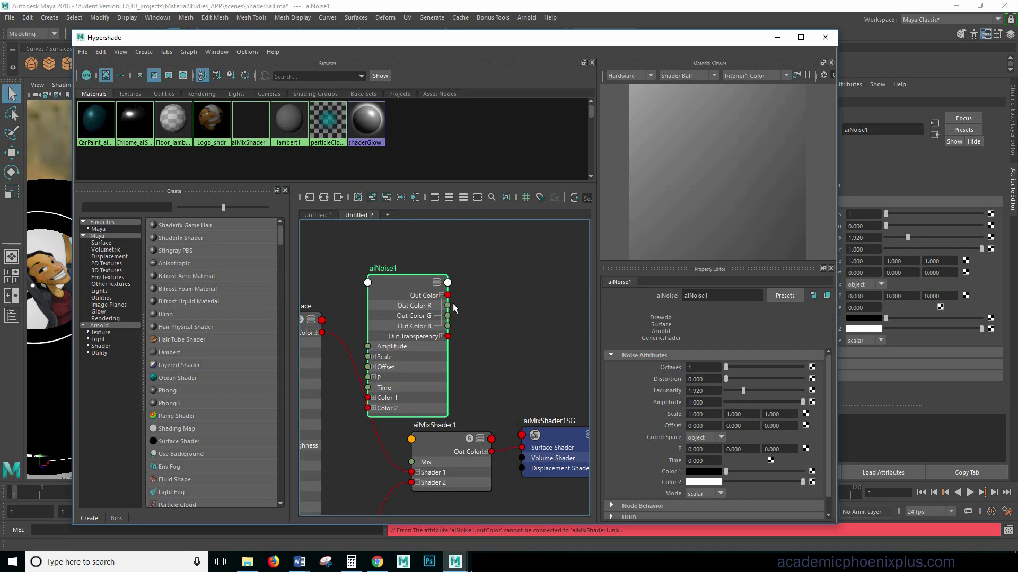
{"action": "left_click_drag", "start_coordinate": [447, 305], "coordinate": [467, 302]}
{"action": "left_click_drag", "start_coordinate": [490, 350], "coordinate": [449, 307]}
{"action": "left_click", "coordinate": [442, 295]}
{"action": "left_click", "coordinate": [441, 295]}
{"action": "left_click_drag", "start_coordinate": [447, 295], "coordinate": [411, 462]}
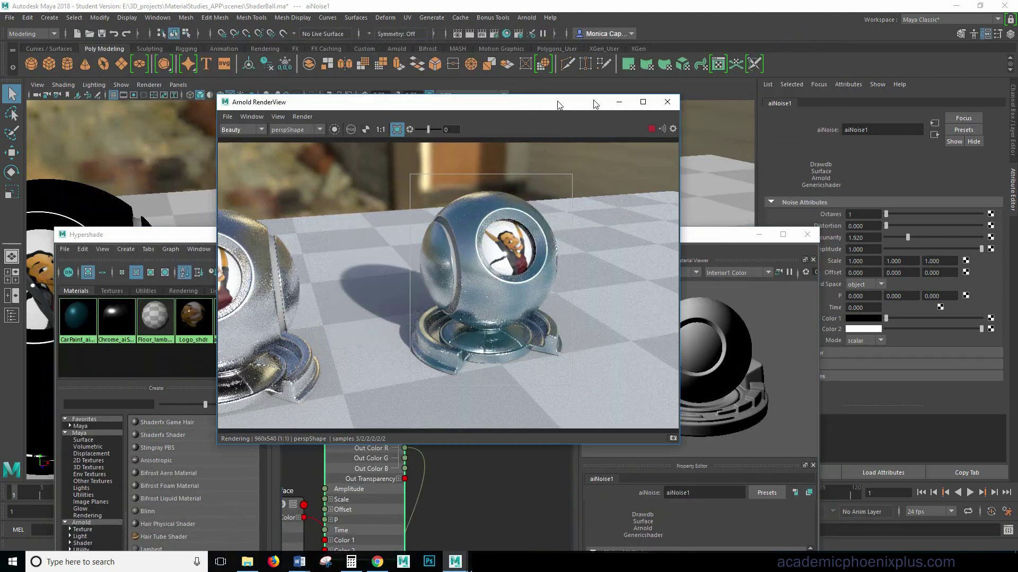
Arrange the render view and Hypershade, then preview only the noise texture.
{"action": "left_click_drag", "start_coordinate": [408, 103], "coordinate": [702, 77]}
{"action": "left_click_drag", "start_coordinate": [487, 236], "coordinate": [473, 188]}
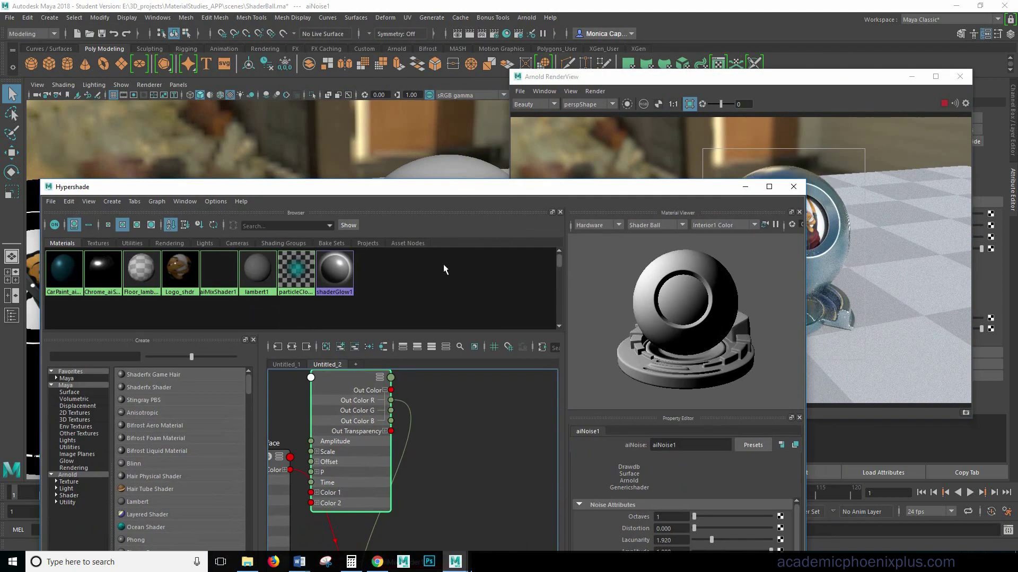
{"action": "left_click", "coordinate": [718, 80]}
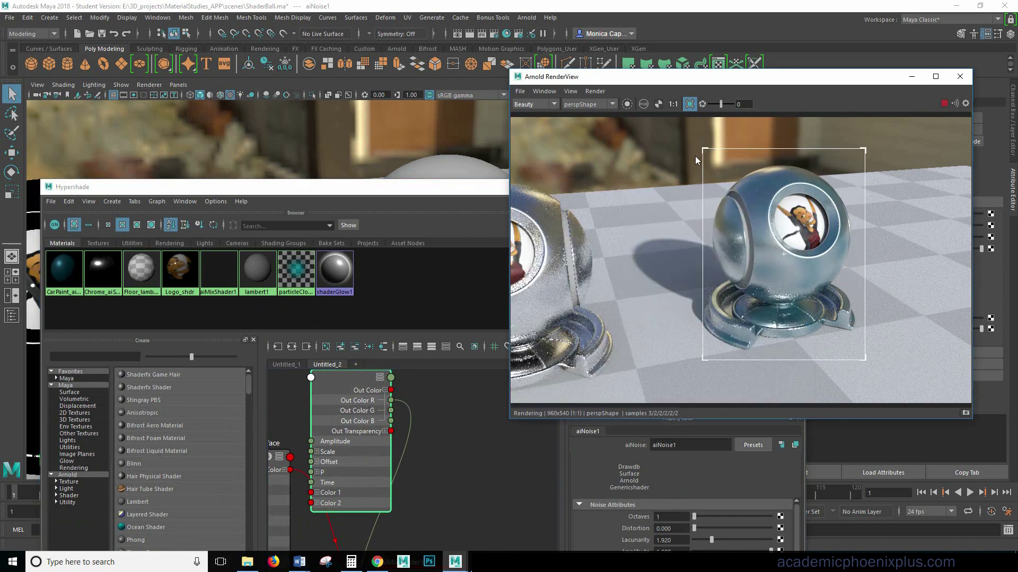
{"action": "left_click", "coordinate": [627, 104]}
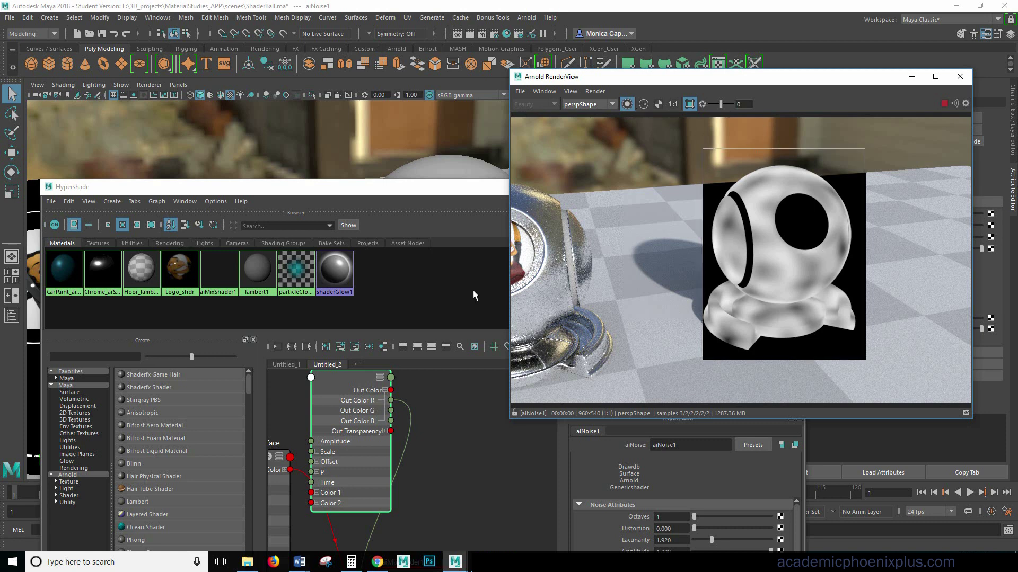
Preview the CarPaint, Chrome and noise nodes in turn in the render view.
{"action": "left_click", "coordinate": [483, 487]}
{"action": "scroll", "coordinate": [448, 404], "scroll_direction": "down", "scroll_amount": 3}
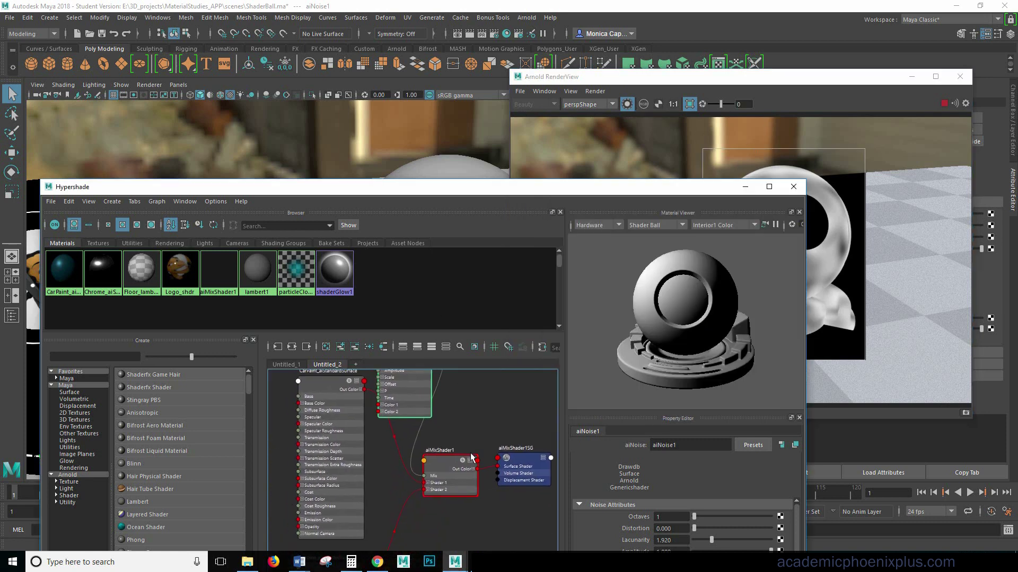
{"action": "left_click", "coordinate": [322, 436]}
{"action": "left_click_drag", "start_coordinate": [654, 190], "coordinate": [580, 56]}
{"action": "scroll", "coordinate": [386, 414], "scroll_direction": "down", "scroll_amount": 4}
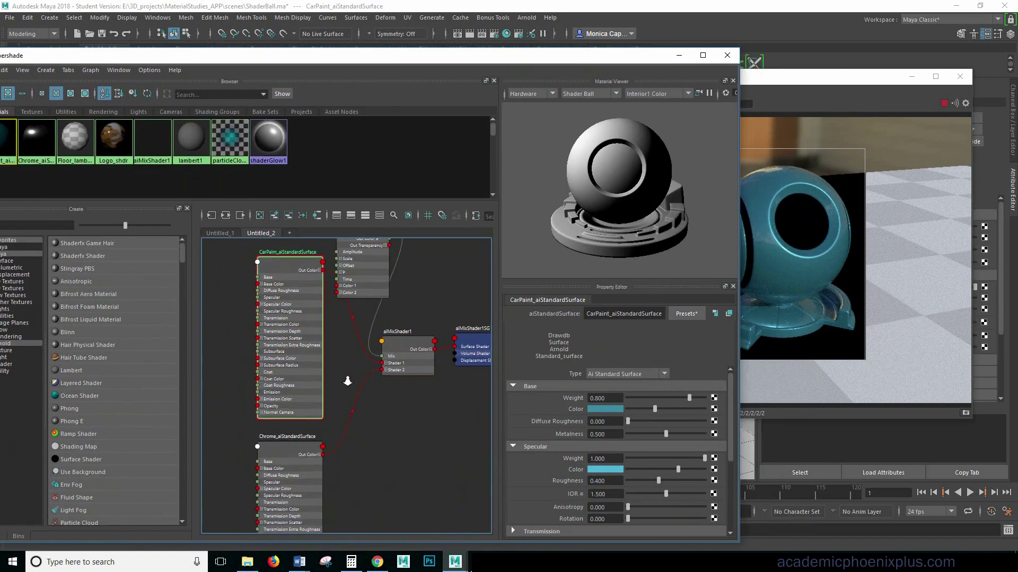
{"action": "left_click", "coordinate": [331, 456]}
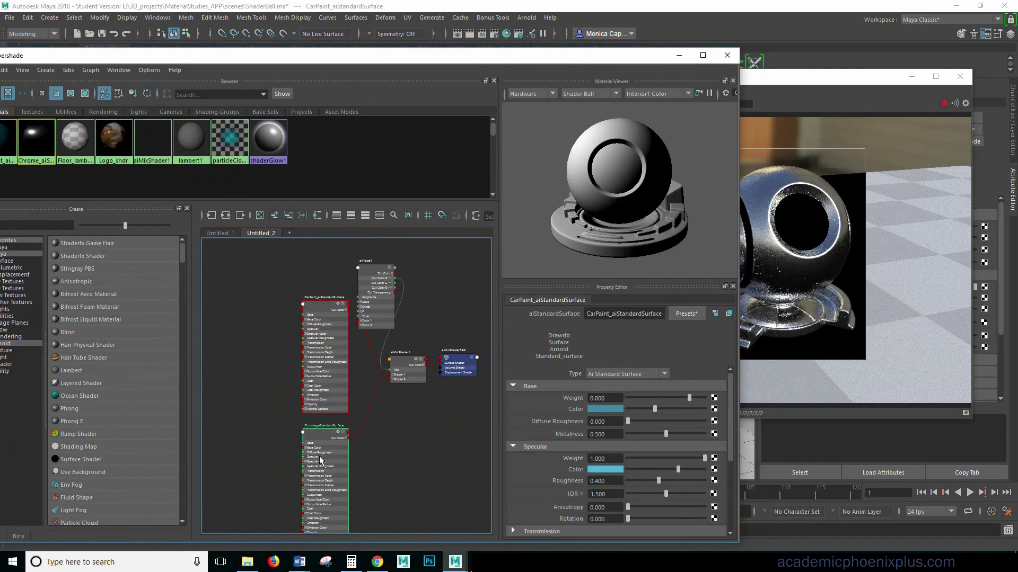
{"action": "left_click", "coordinate": [373, 299]}
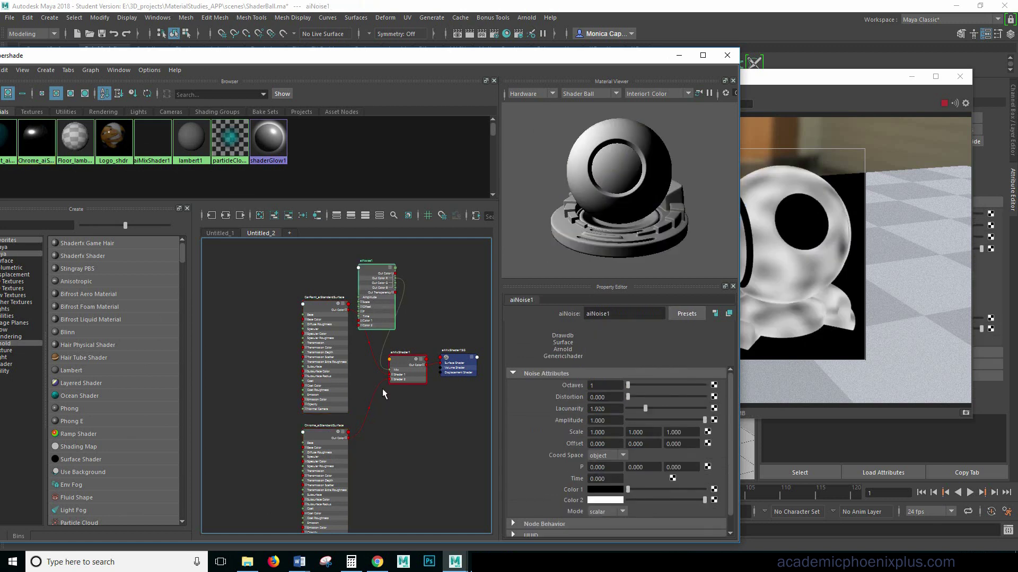
Set aiNoise1 to 6 octaves, scale 3,3,3 and lacunarity 1.42, then reselect aiMixShader1.
{"action": "left_click_drag", "start_coordinate": [628, 385], "coordinate": [678, 384]}
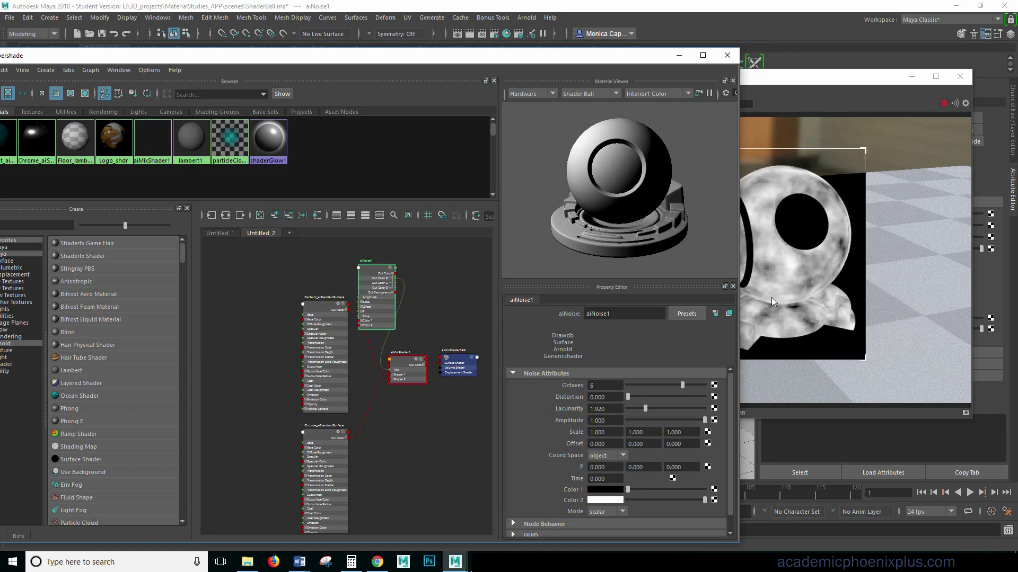
{"action": "left_click", "coordinate": [604, 432]}
{"action": "type", "text": "3"}
{"action": "key", "text": "Tab"}
{"action": "type", "text": "3"}
{"action": "key", "text": "Tab"}
{"action": "type", "text": "3"}
{"action": "key", "text": "Tab"}
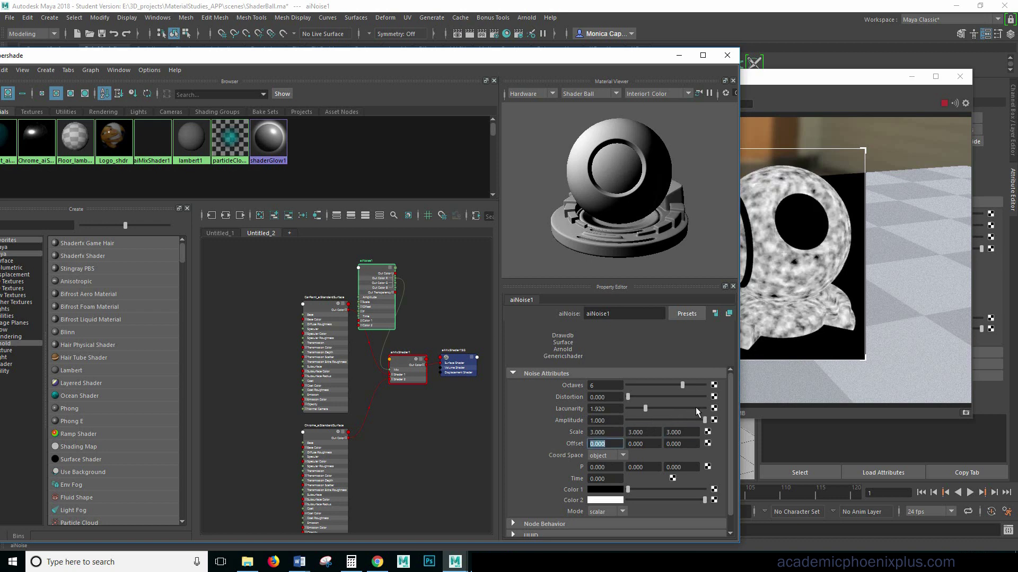
{"action": "left_click_drag", "start_coordinate": [645, 408], "coordinate": [635, 408]}
{"action": "left_click", "coordinate": [411, 367]}
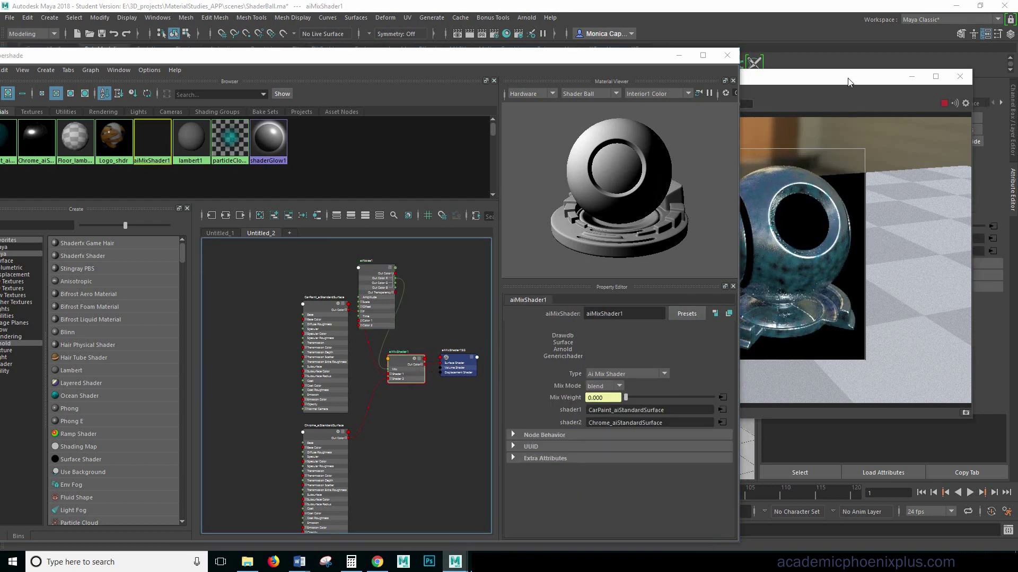
Bring the Arnold RenderView in front of the Hypershade and select the aiNoise1 node.
{"action": "left_click_drag", "start_coordinate": [857, 75], "coordinate": [874, 72]}
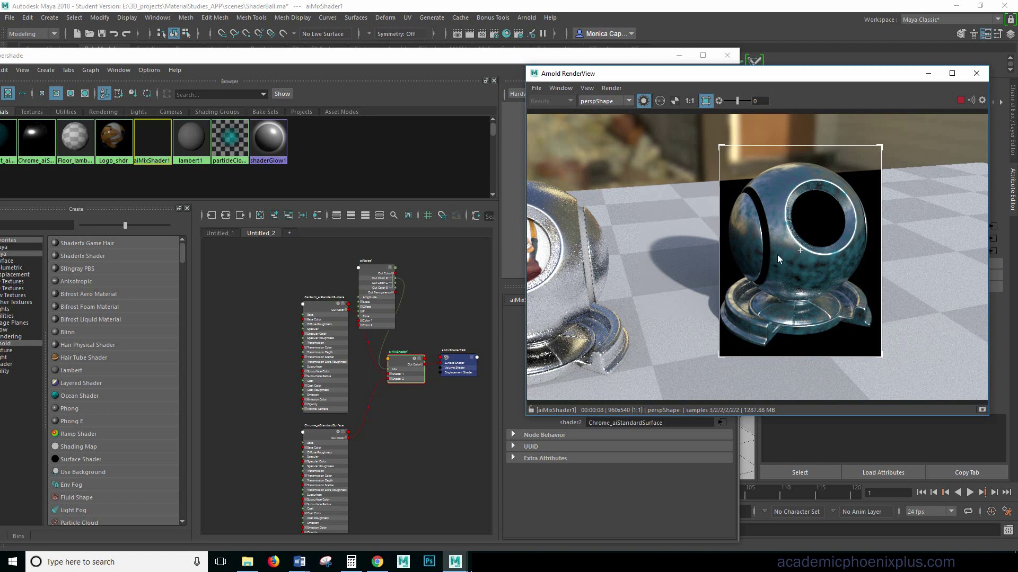
{"action": "left_click", "coordinate": [432, 300]}
Delete the direct aiNoise1-to-Mix connection and reposition aiNoise1 in the graph.
{"action": "left_click_drag", "start_coordinate": [377, 296], "coordinate": [368, 289]}
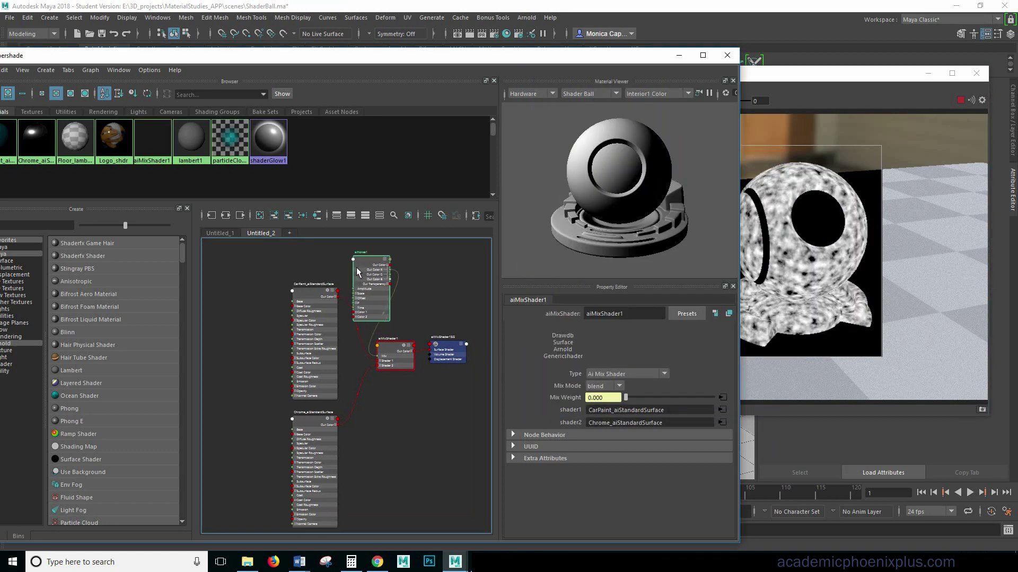
{"action": "left_click", "coordinate": [399, 288]}
{"action": "key", "text": "Delete"}
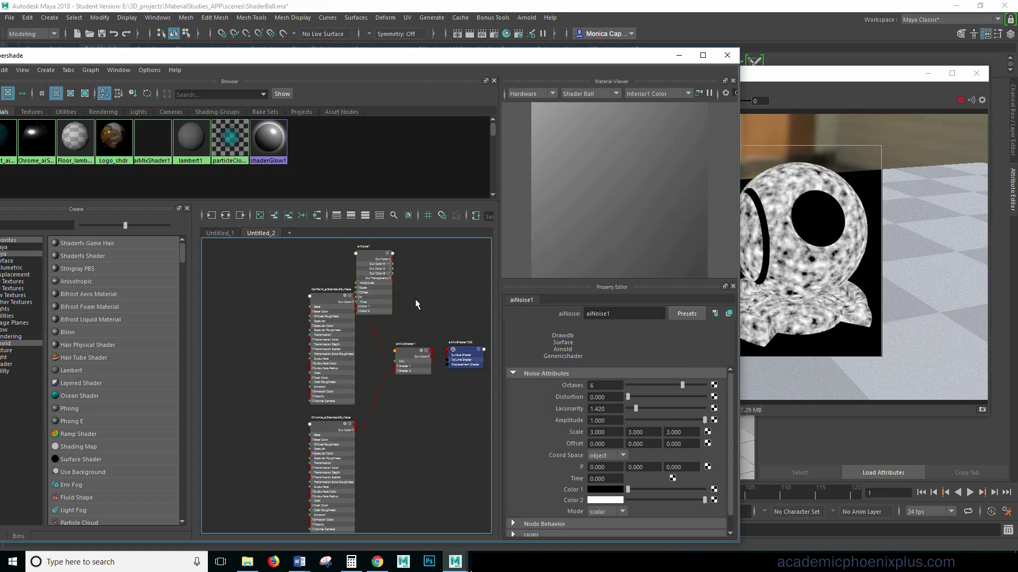
{"action": "middle_click_drag", "start_coordinate": [396, 323], "coordinate": [390, 286]}
{"action": "left_click_drag", "start_coordinate": [390, 286], "coordinate": [377, 295]}
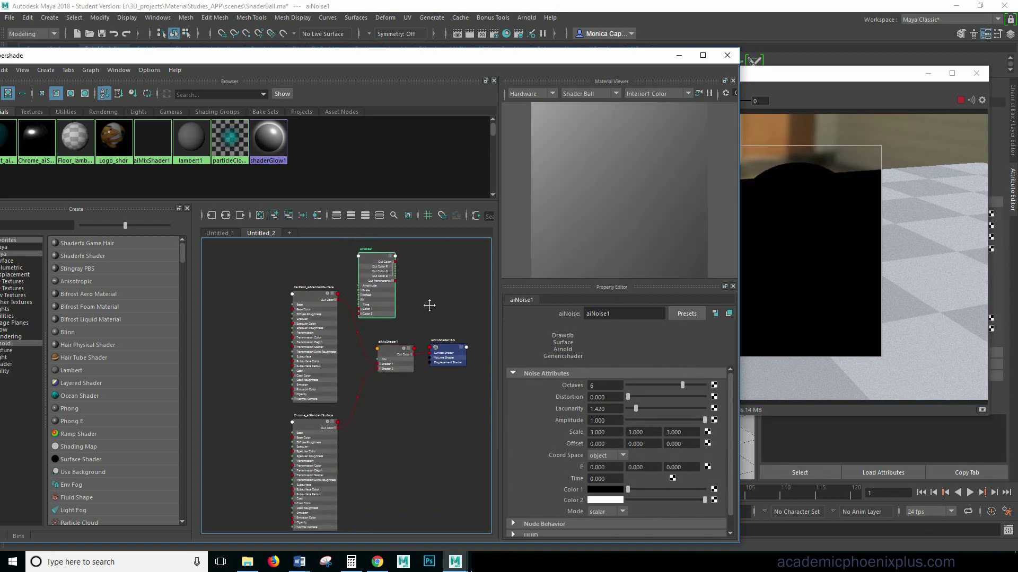
{"action": "scroll", "coordinate": [429, 316], "scroll_direction": "up", "scroll_amount": 4}
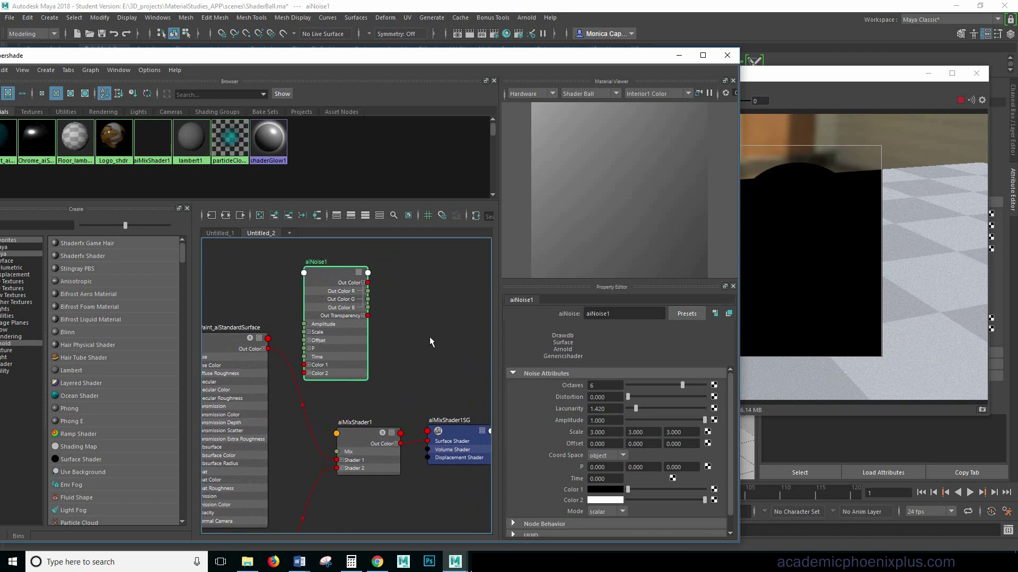
Create an aiRange node through the Tab search 'airan' and place it beside aiNoise1.
{"action": "key", "text": "Tab"}
{"action": "type", "text": "a"}
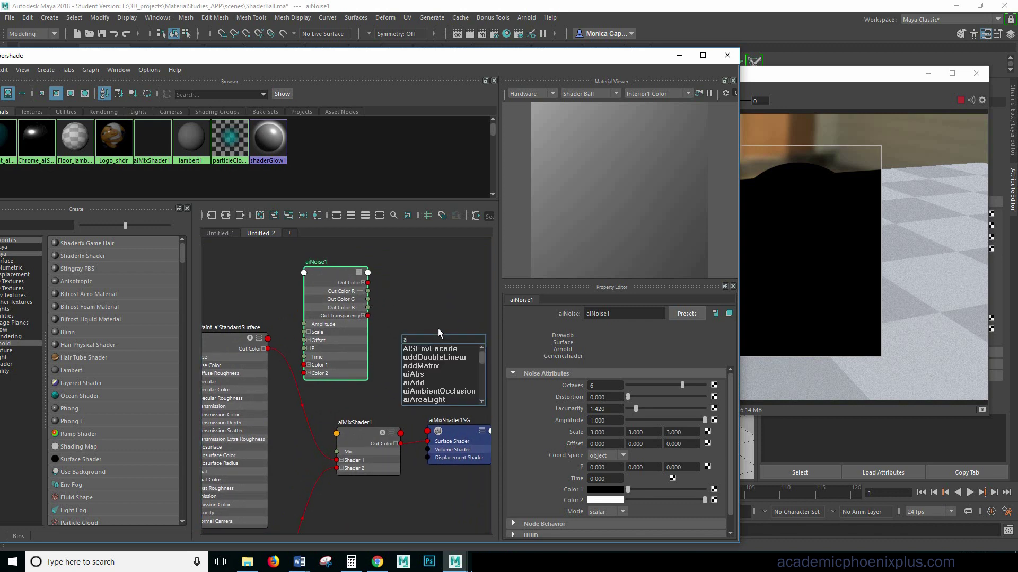
{"action": "type", "text": "iran"}
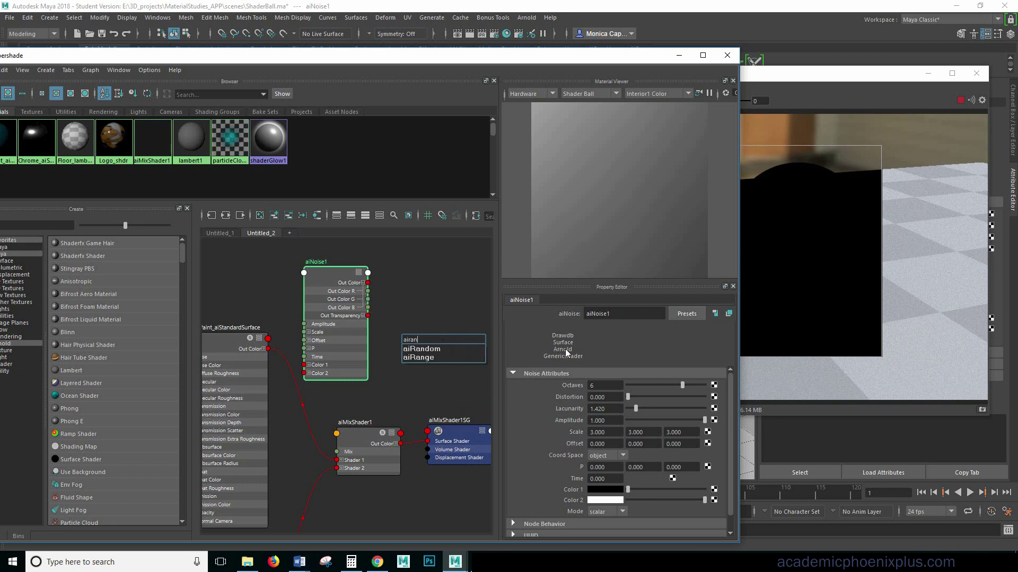
{"action": "left_click", "coordinate": [427, 357]}
{"action": "left_click_drag", "start_coordinate": [424, 333], "coordinate": [394, 300]}
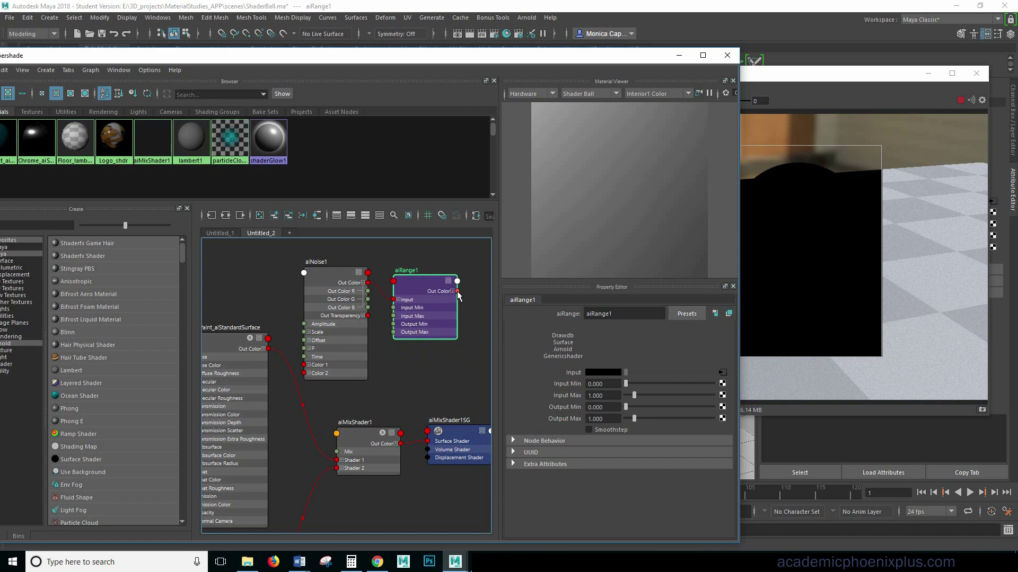
Connect aiRange1's Out Color R to aiMixShader1's Mix input.
{"action": "left_click_drag", "start_coordinate": [458, 295], "coordinate": [468, 310]}
{"action": "mouse_move", "coordinate": [470, 310]}
{"action": "left_mouse_down"}
{"action": "mouse_move", "coordinate": [468, 371]}
{"action": "mouse_move", "coordinate": [333, 451]}
{"action": "mouse_move", "coordinate": [343, 459]}
{"action": "mouse_move", "coordinate": [408, 408]}
{"action": "mouse_move", "coordinate": [463, 299]}
{"action": "left_mouse_up"}
{"action": "left_click", "coordinate": [452, 292]}
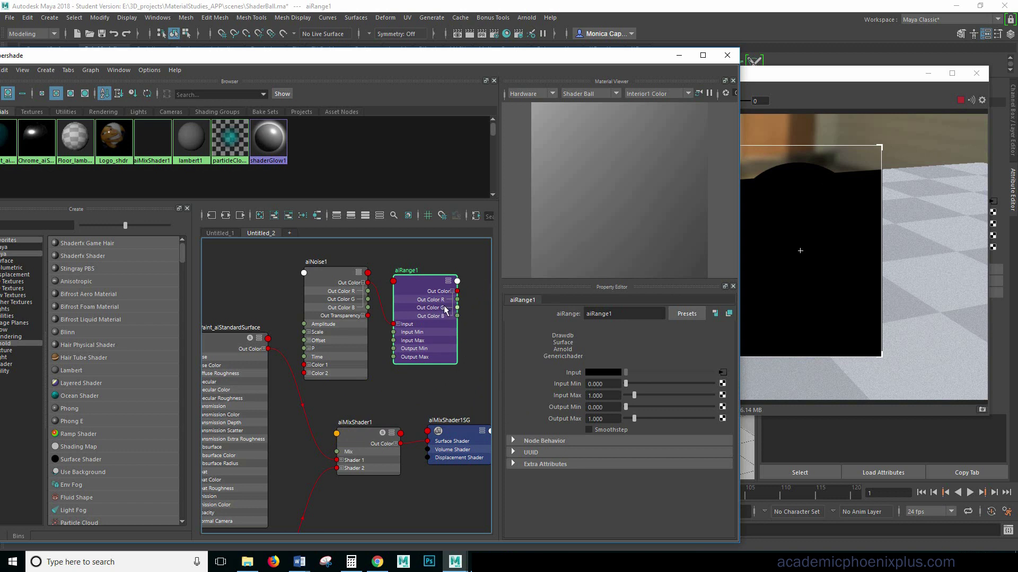
{"action": "left_click_drag", "start_coordinate": [457, 300], "coordinate": [337, 452]}
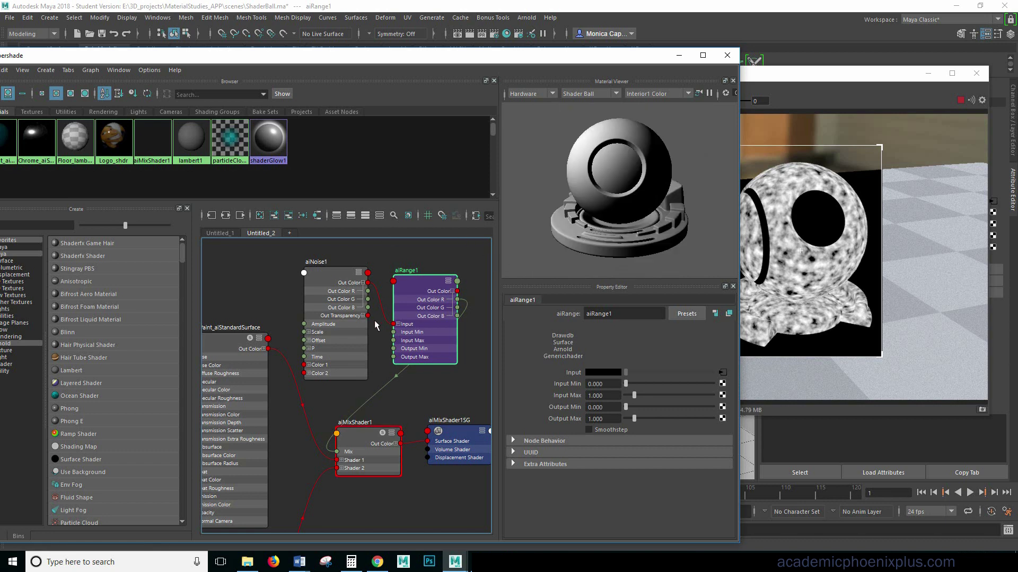
Raise aiRange1's Input Min to darken the mask, previewing the mixed shader on the ball.
{"action": "left_click", "coordinate": [342, 310]}
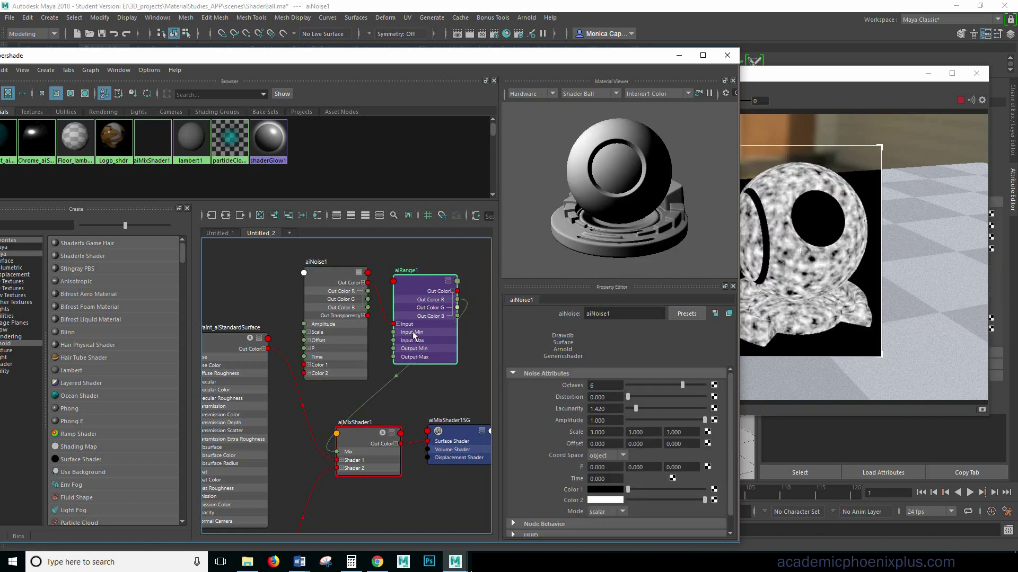
{"action": "left_click", "coordinate": [411, 342]}
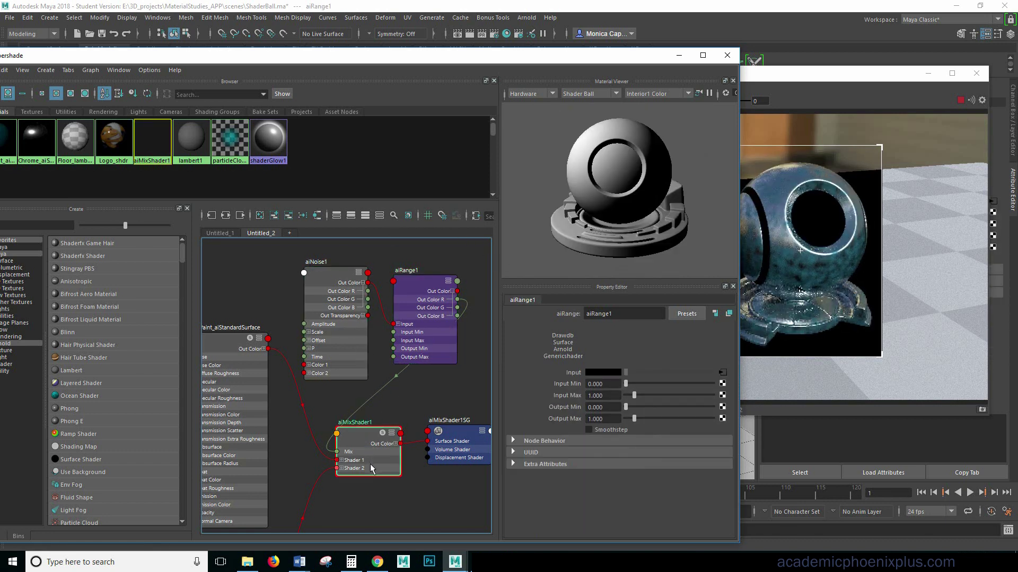
{"action": "left_click", "coordinate": [371, 469]}
{"action": "left_click", "coordinate": [416, 344]}
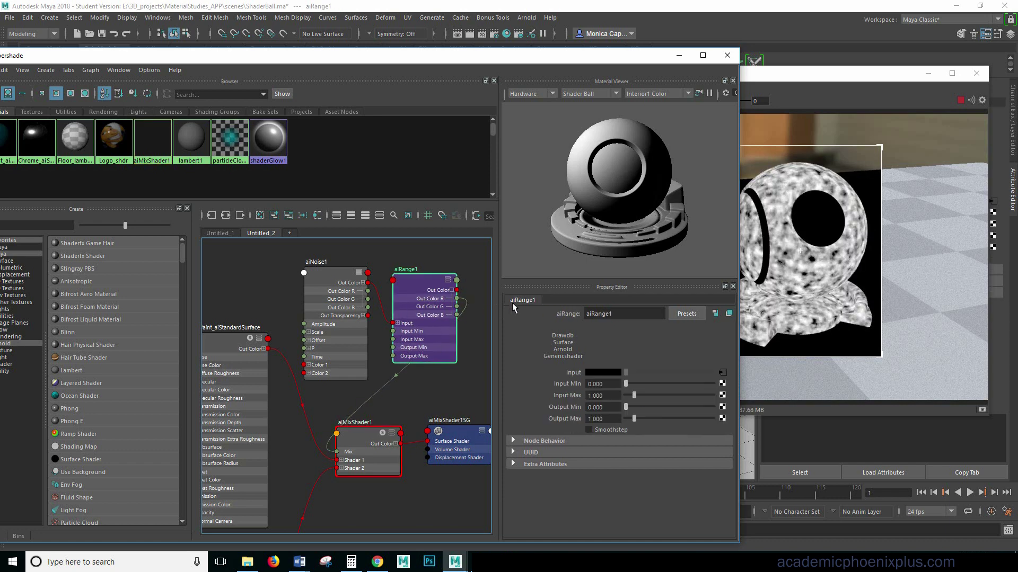
{"action": "left_click", "coordinate": [599, 384]}
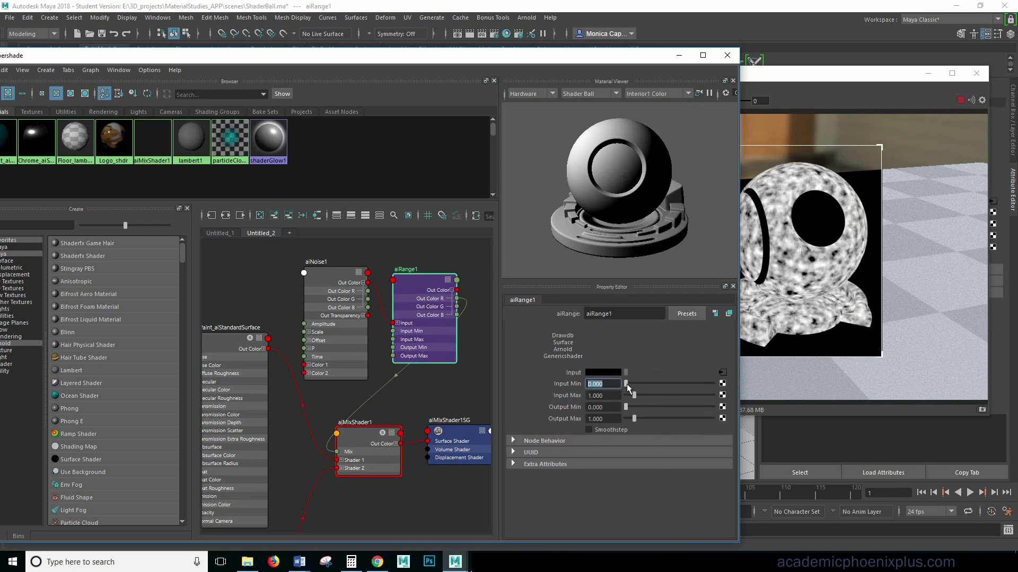
{"action": "left_click_drag", "start_coordinate": [626, 384], "coordinate": [633, 384]}
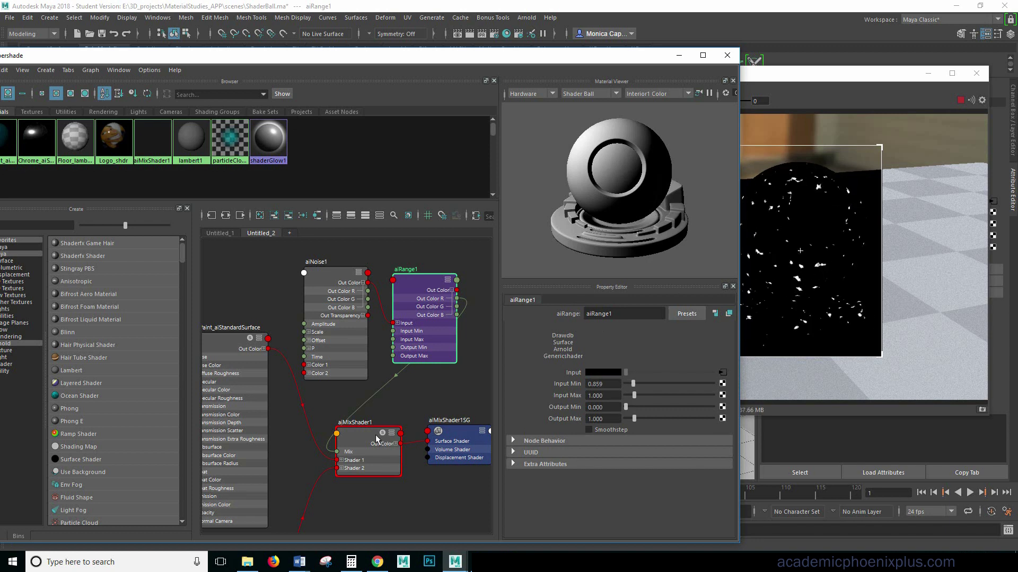
{"action": "left_click", "coordinate": [370, 448]}
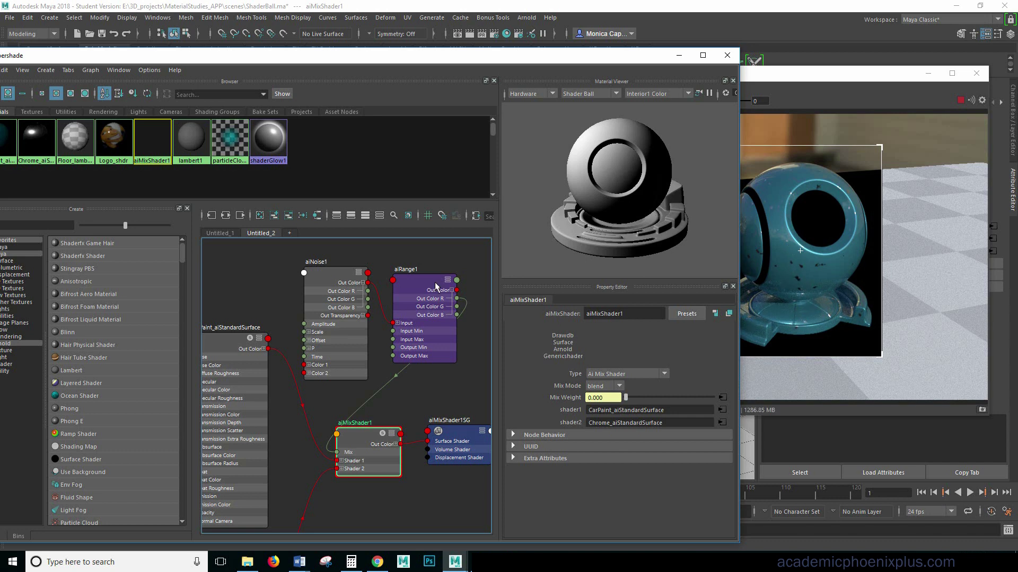
Reset Input Min to 0, lower Input Max to 0.245, then raise it to 1.166.
{"action": "left_click", "coordinate": [427, 313]}
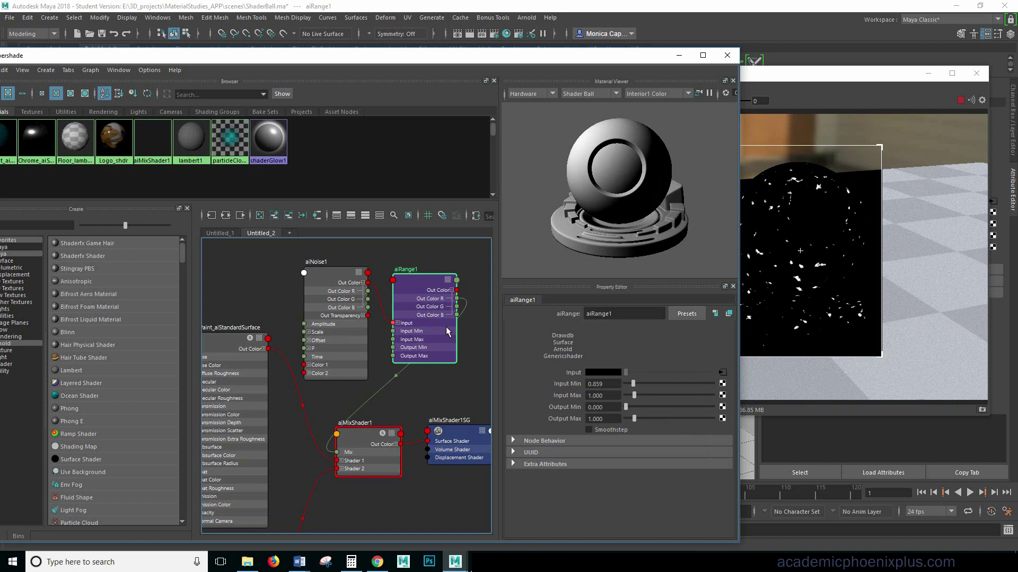
{"action": "left_click_drag", "start_coordinate": [632, 383], "coordinate": [597, 382]}
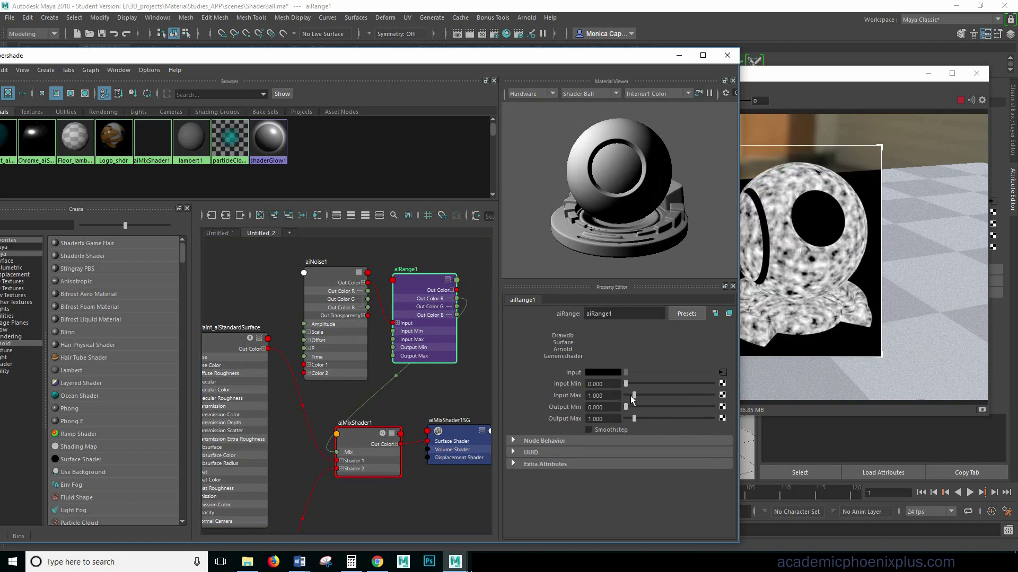
{"action": "left_click_drag", "start_coordinate": [634, 398], "coordinate": [628, 398]}
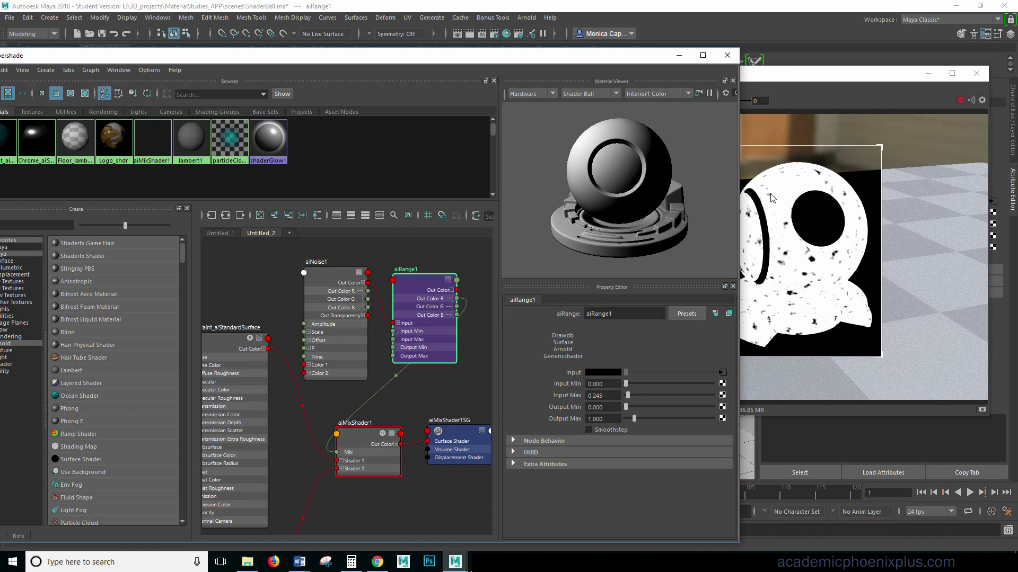
{"action": "left_click", "coordinate": [374, 437]}
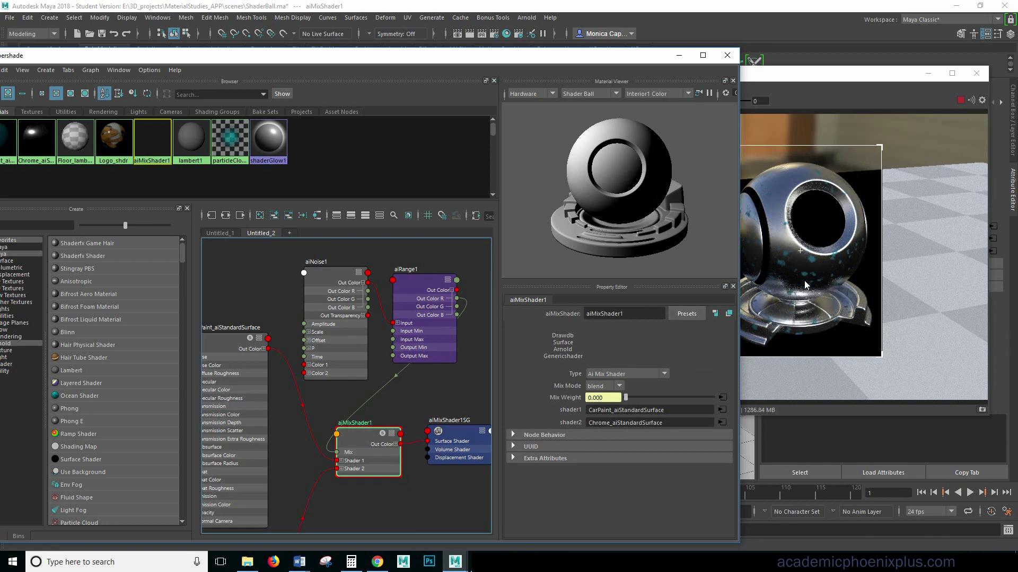
{"action": "left_click", "coordinate": [431, 298]}
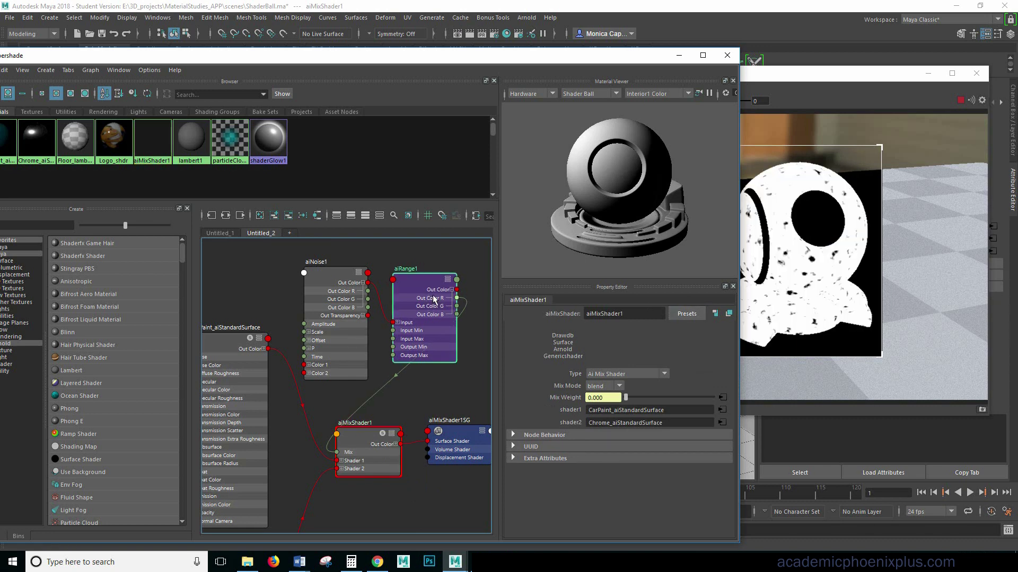
{"action": "left_click_drag", "start_coordinate": [627, 396], "coordinate": [636, 396]}
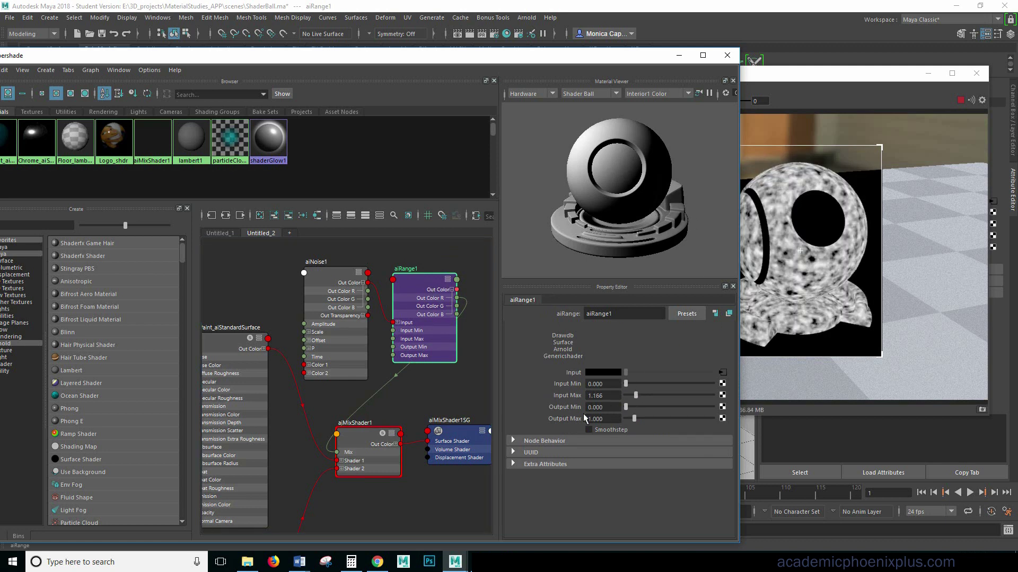
Set aiRange1's Output Max to 0.920 and tweak Input Min and Max, previewing the blend.
{"action": "left_click", "coordinate": [626, 406]}
{"action": "left_click_drag", "start_coordinate": [621, 405], "coordinate": [624, 406]}
{"action": "mouse_move", "coordinate": [627, 404]}
{"action": "left_mouse_down"}
{"action": "mouse_move", "coordinate": [618, 406]}
{"action": "mouse_move", "coordinate": [633, 418]}
{"action": "left_mouse_up"}
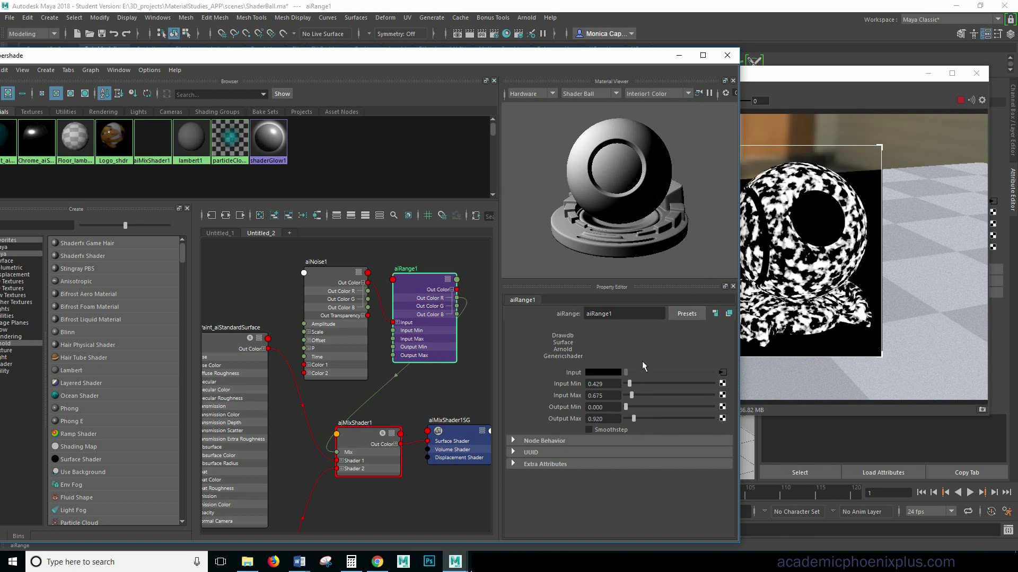
{"action": "left_click_drag", "start_coordinate": [630, 384], "coordinate": [631, 400]}
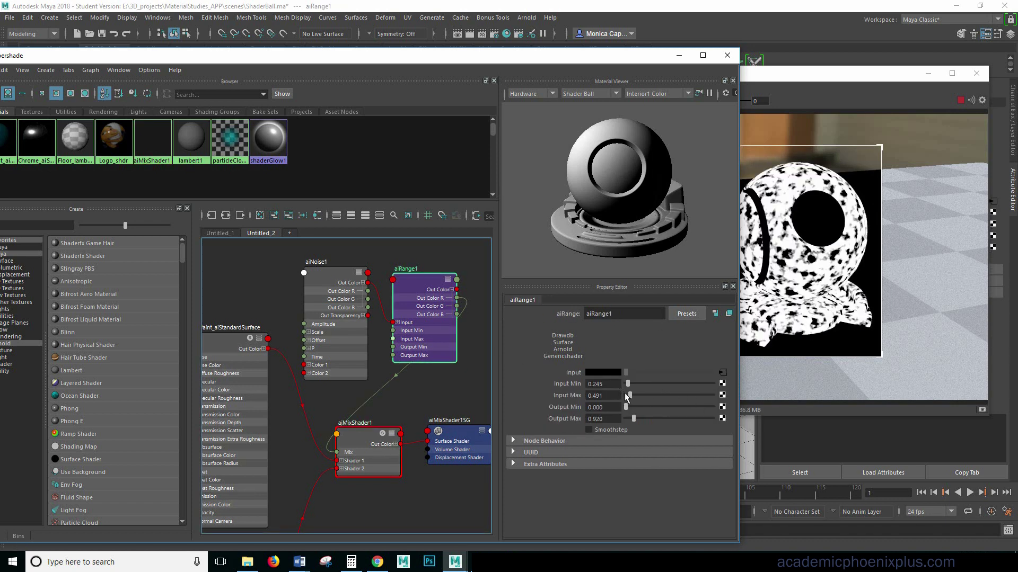
{"action": "left_click_drag", "start_coordinate": [631, 396], "coordinate": [630, 384]}
{"action": "left_click", "coordinate": [383, 433]}
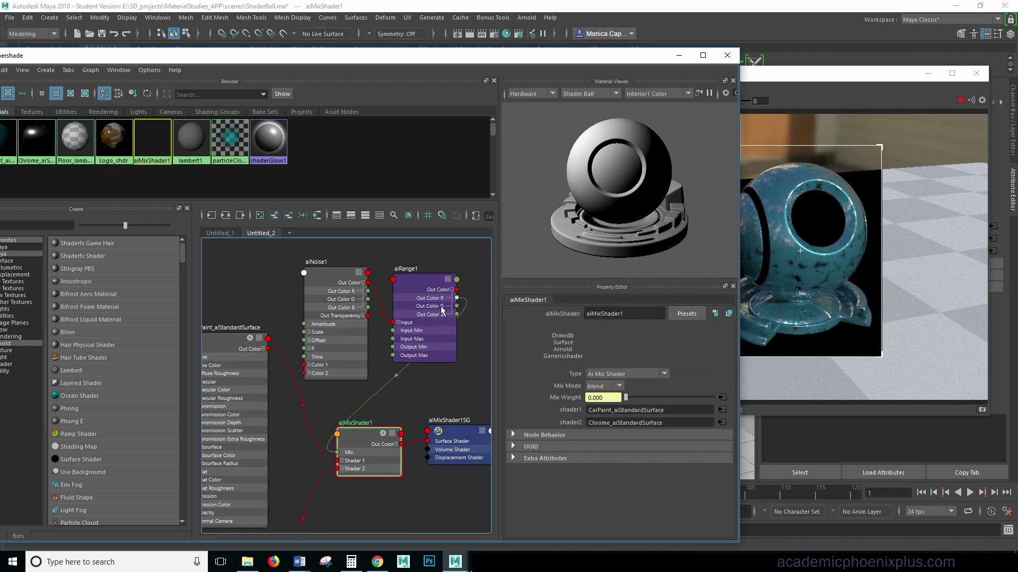
Raise Input Min to 0.552 and enter 0.7 for Input Max, then preview the paint-chrome mix.
{"action": "left_click_drag", "start_coordinate": [443, 303], "coordinate": [444, 302]}
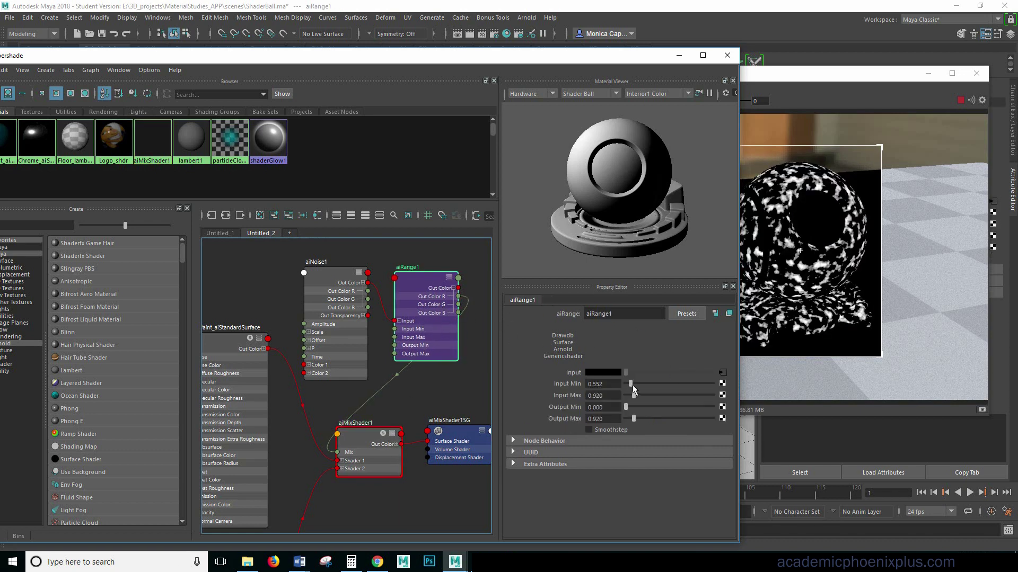
{"action": "left_click_drag", "start_coordinate": [632, 385], "coordinate": [631, 389]}
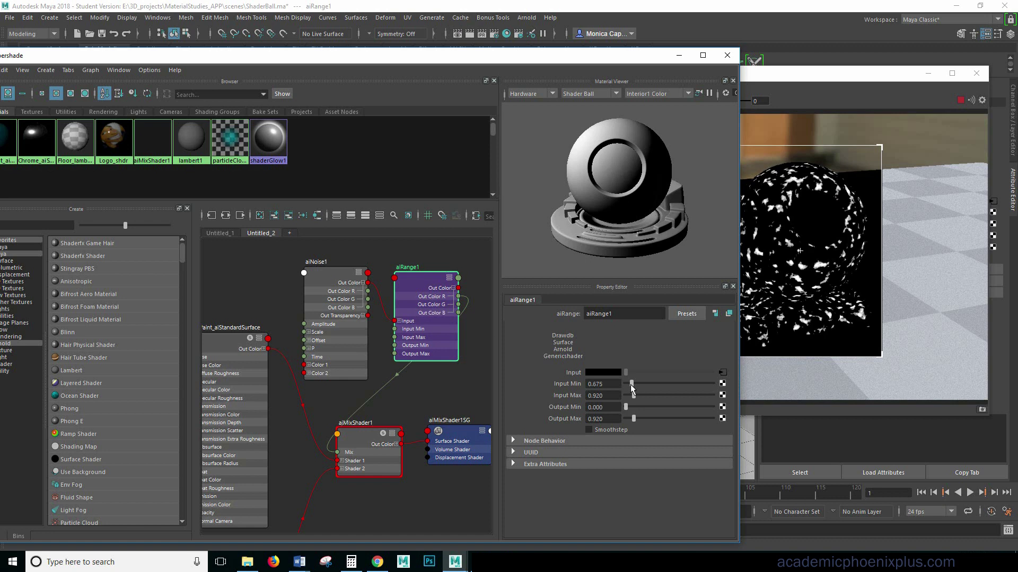
{"action": "left_click", "coordinate": [606, 397]}
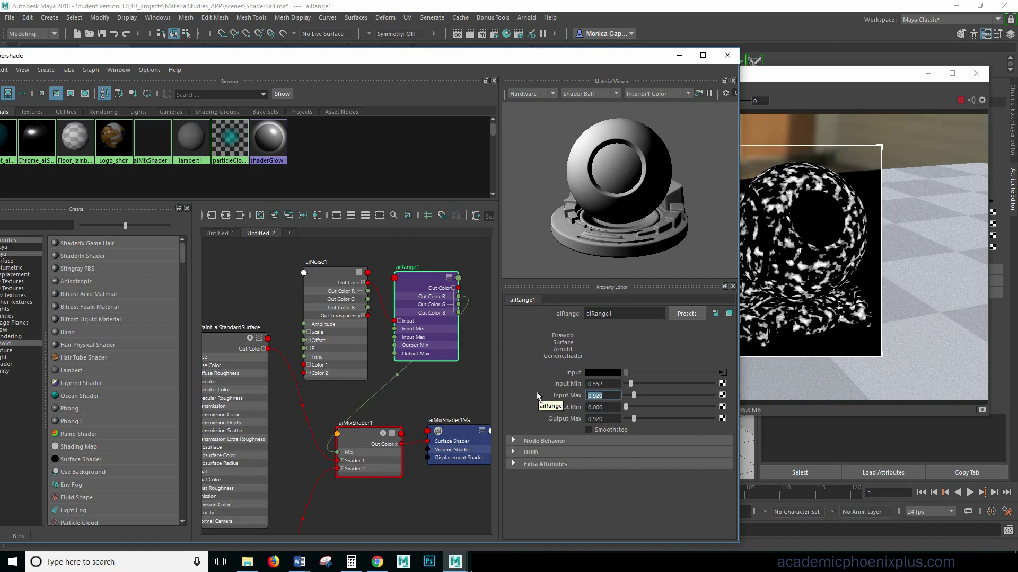
{"action": "type", "text": ".7"}
{"action": "key", "text": "Return"}
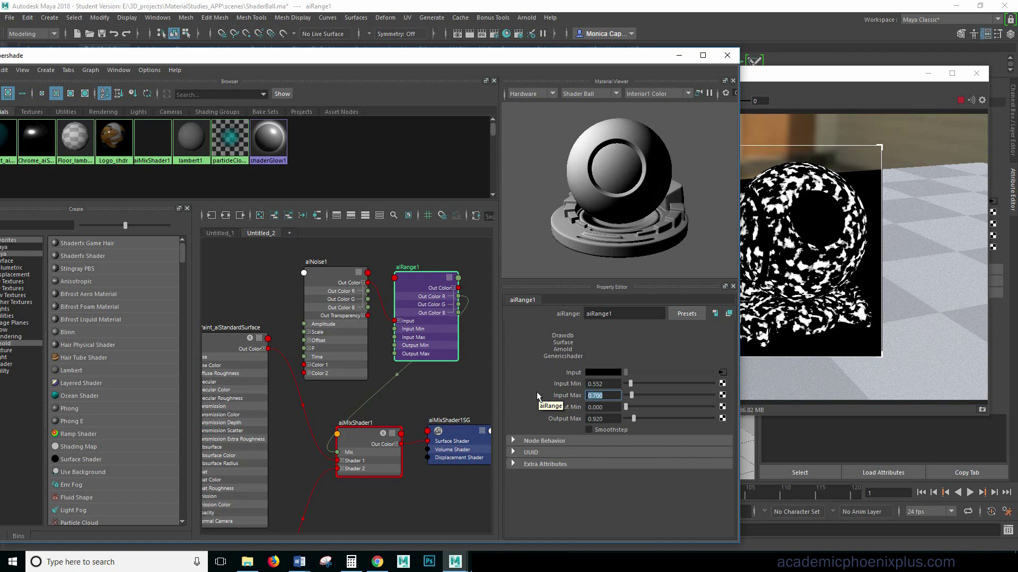
{"action": "left_click", "coordinate": [377, 444]}
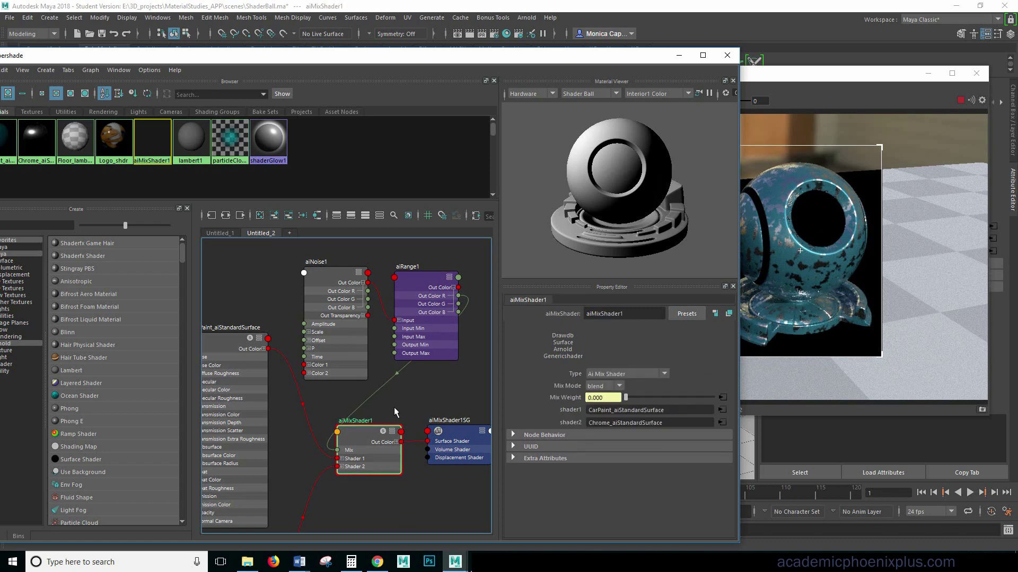
{"action": "left_click_drag", "start_coordinate": [351, 365], "coordinate": [342, 343]}
Set aiRange1 Input Min to 0.920 and Input Max to 1.227, previewing the blended shader.
{"action": "left_click", "coordinate": [442, 331]}
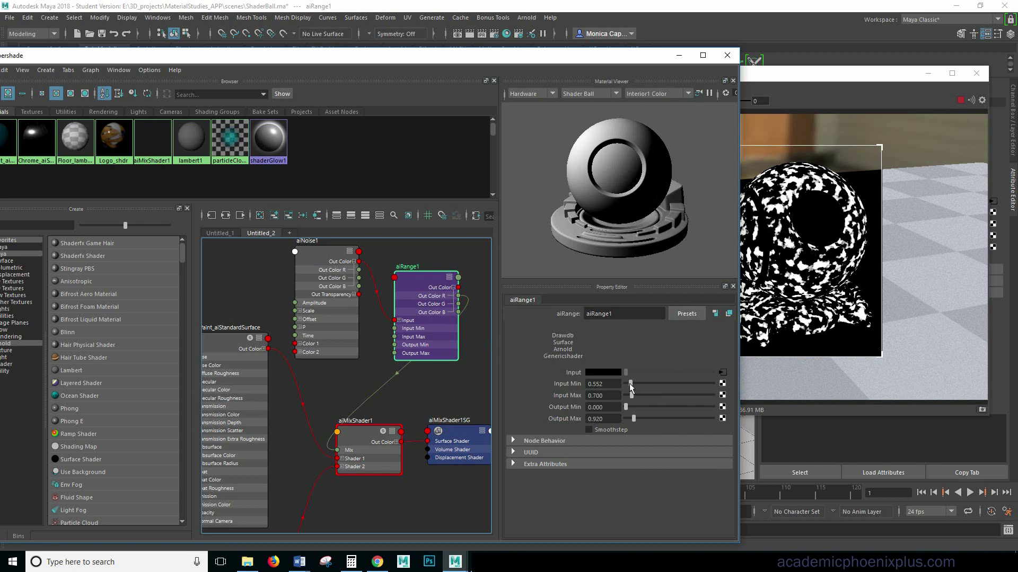
{"action": "mouse_move", "coordinate": [630, 386]}
{"action": "left_mouse_down"}
{"action": "mouse_move", "coordinate": [621, 380]}
{"action": "mouse_move", "coordinate": [626, 398]}
{"action": "left_mouse_up"}
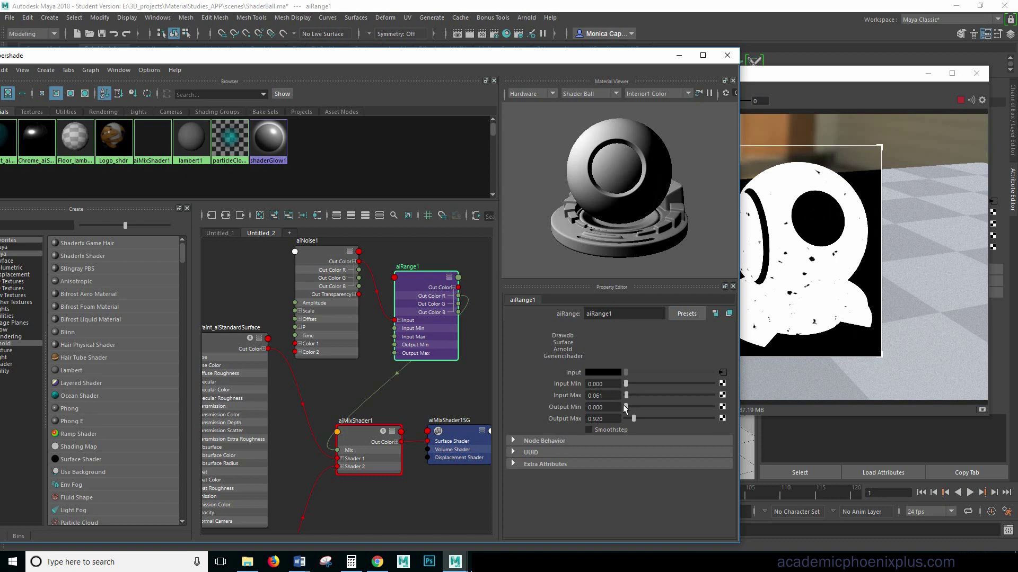
{"action": "left_click", "coordinate": [387, 437]}
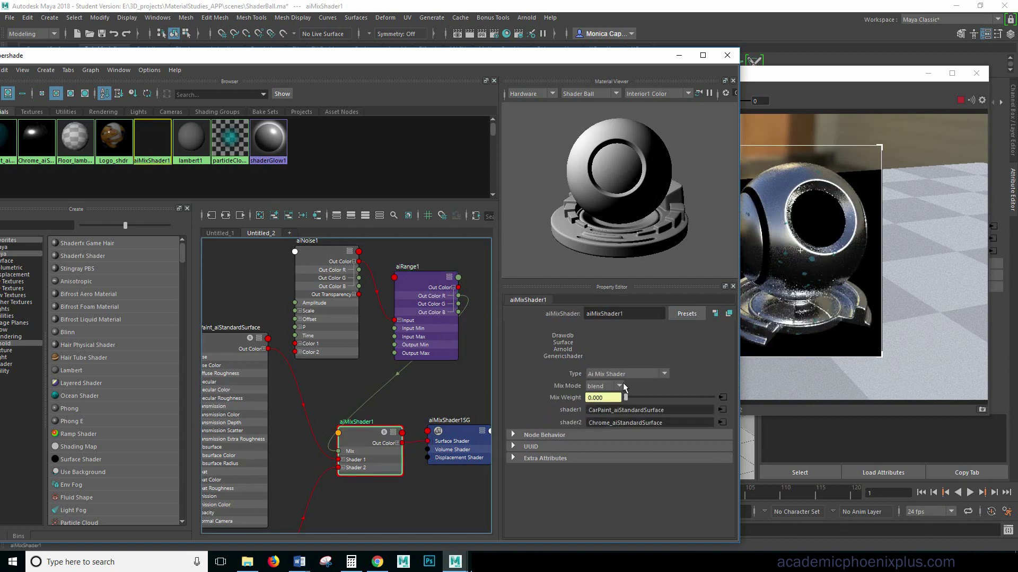
{"action": "left_click", "coordinate": [455, 313]}
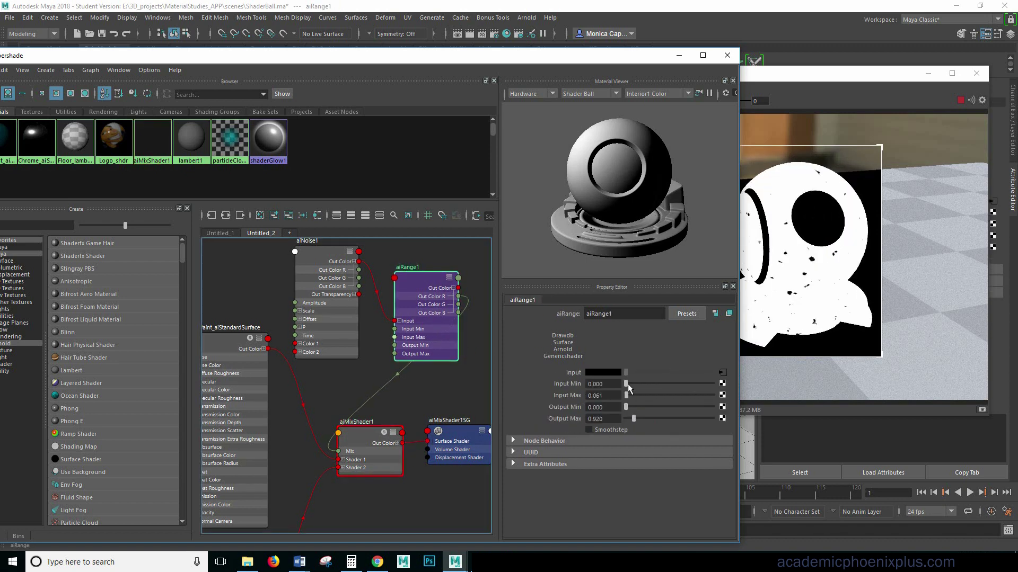
{"action": "left_click_drag", "start_coordinate": [627, 396], "coordinate": [631, 387]}
{"action": "left_click", "coordinate": [379, 445]}
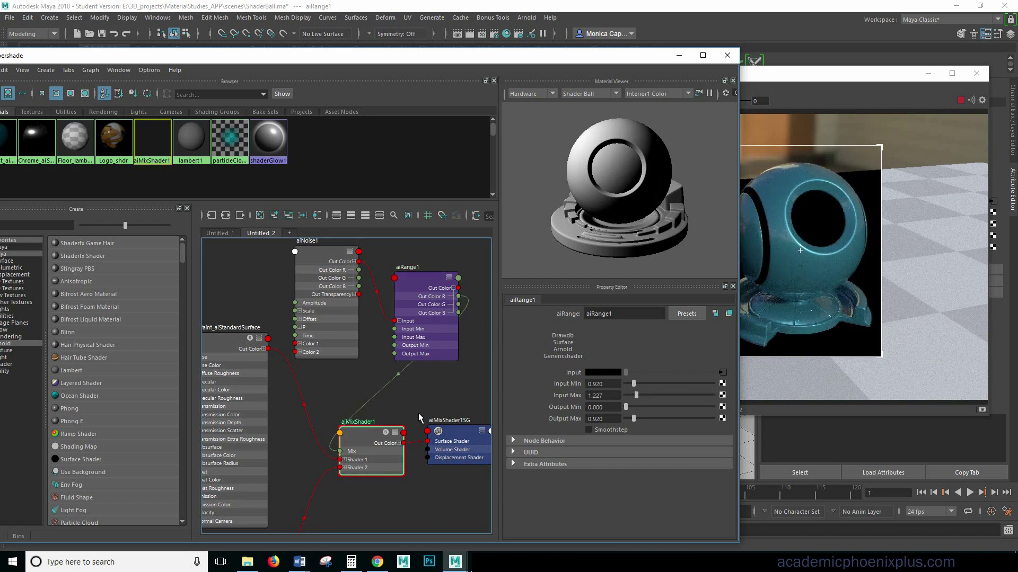
Move the Hypershade up and shrink it so the timeline is visible.
{"action": "left_click", "coordinate": [423, 329]}
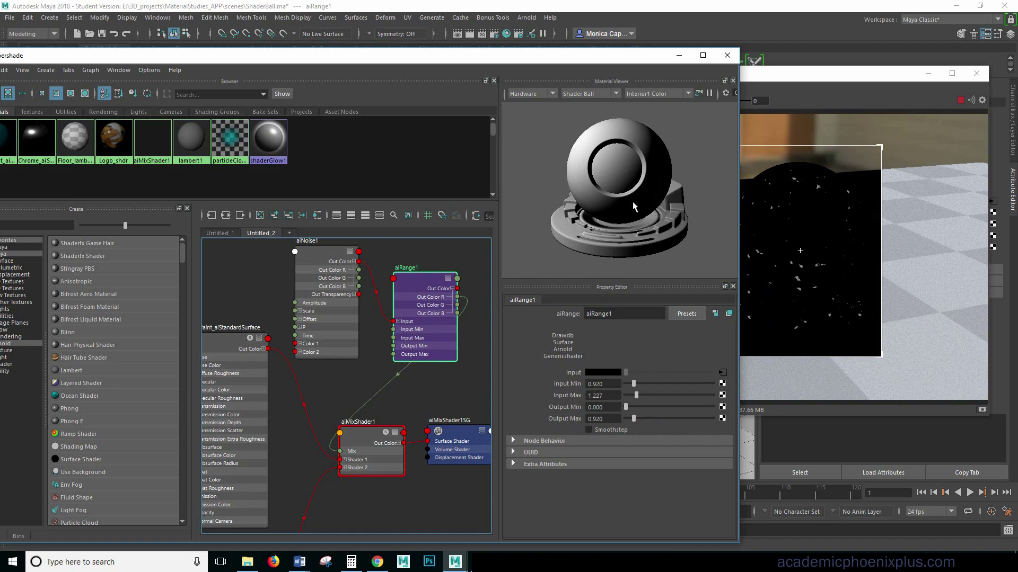
{"action": "left_click_drag", "start_coordinate": [581, 58], "coordinate": [646, 4]}
{"action": "left_click_drag", "start_coordinate": [872, 12], "coordinate": [763, 68]}
Key aiRange1's Input Min 0.920 and Input Max 1.227 at frame 1.
{"action": "key", "text": "f"}
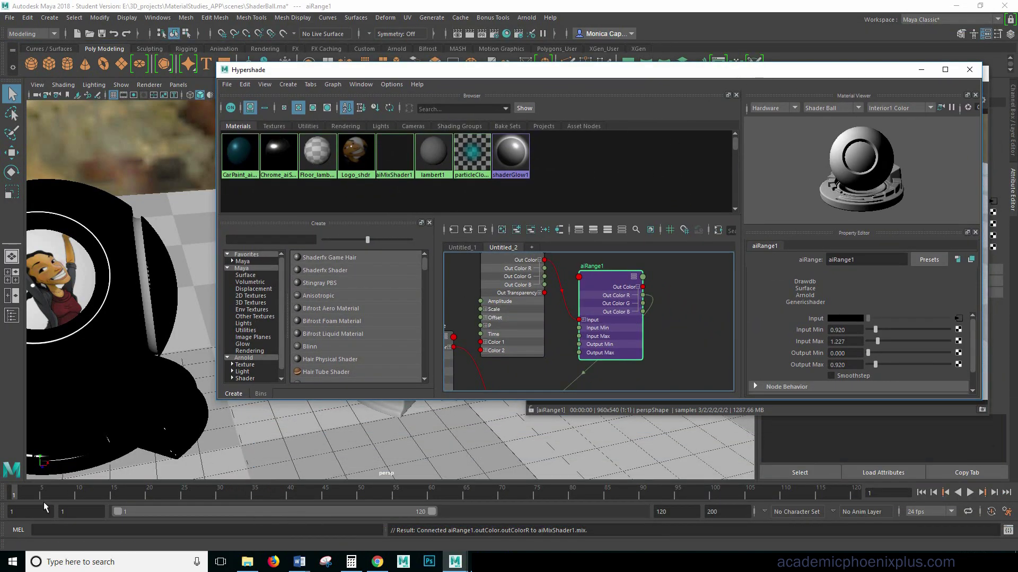
{"action": "left_click_drag", "start_coordinate": [358, 69], "coordinate": [237, 73]}
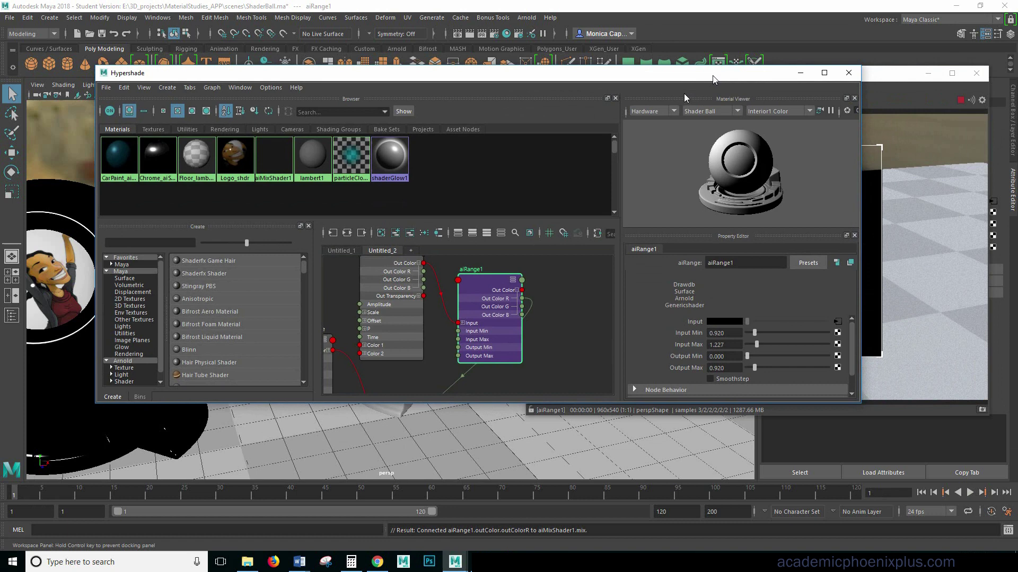
{"action": "right_click", "coordinate": [693, 337]}
{"action": "left_click", "coordinate": [711, 349]}
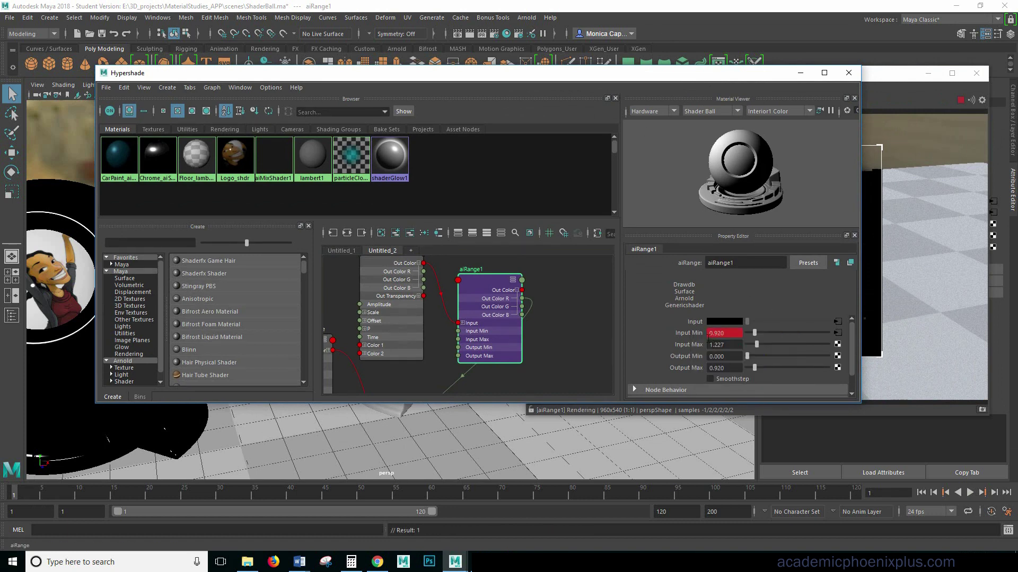
{"action": "right_click", "coordinate": [695, 348]}
{"action": "left_click", "coordinate": [710, 360]}
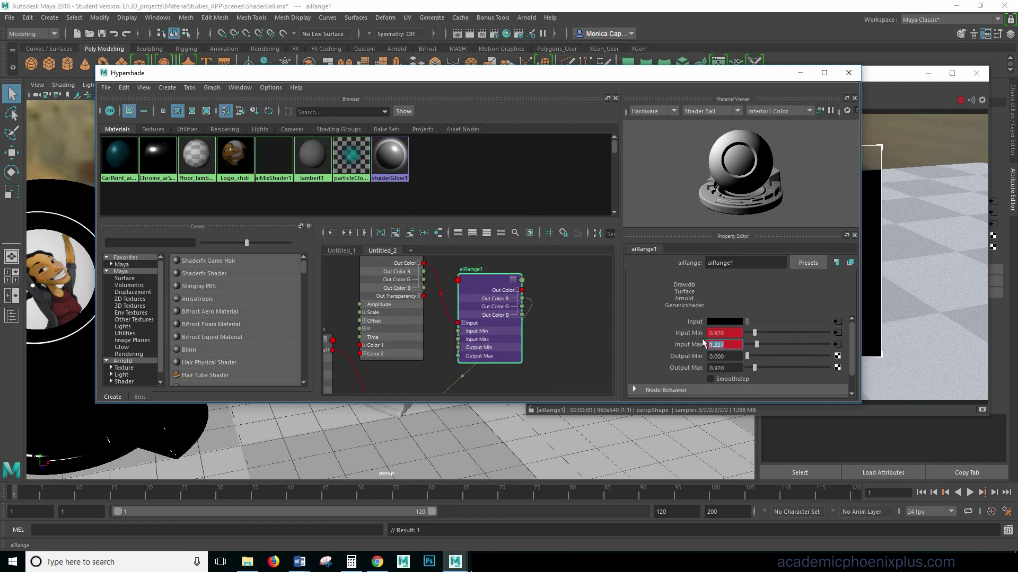
At frame 15, key Input Min 0.000 and Input Max 0.331, then check frame 13.
{"action": "left_click", "coordinate": [723, 333]}
{"action": "left_click_drag", "start_coordinate": [23, 494], "coordinate": [114, 497]}
{"action": "left_click_drag", "start_coordinate": [808, 79], "coordinate": [644, 71]}
{"action": "mouse_move", "coordinate": [592, 325]}
{"action": "left_mouse_down"}
{"action": "mouse_move", "coordinate": [576, 328]}
{"action": "mouse_move", "coordinate": [587, 338]}
{"action": "left_mouse_up"}
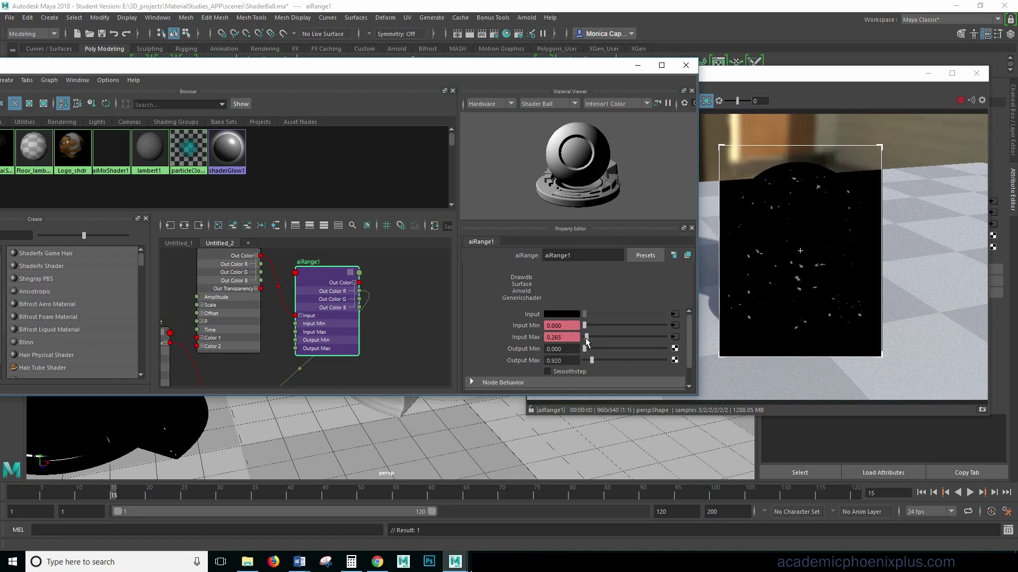
{"action": "right_click", "coordinate": [535, 327]}
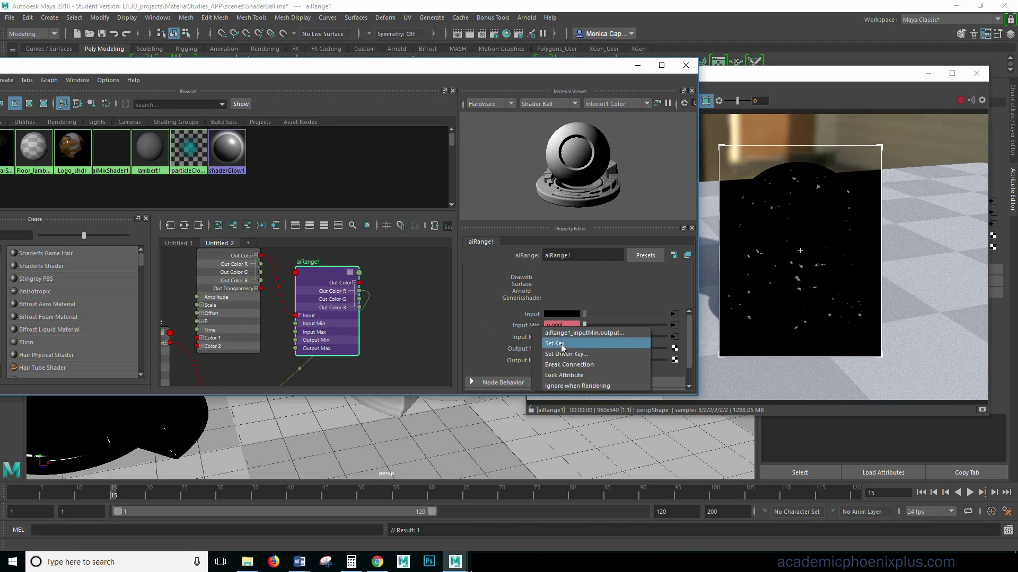
{"action": "left_click", "coordinate": [561, 344]}
{"action": "right_click", "coordinate": [534, 342]}
{"action": "left_click", "coordinate": [554, 356]}
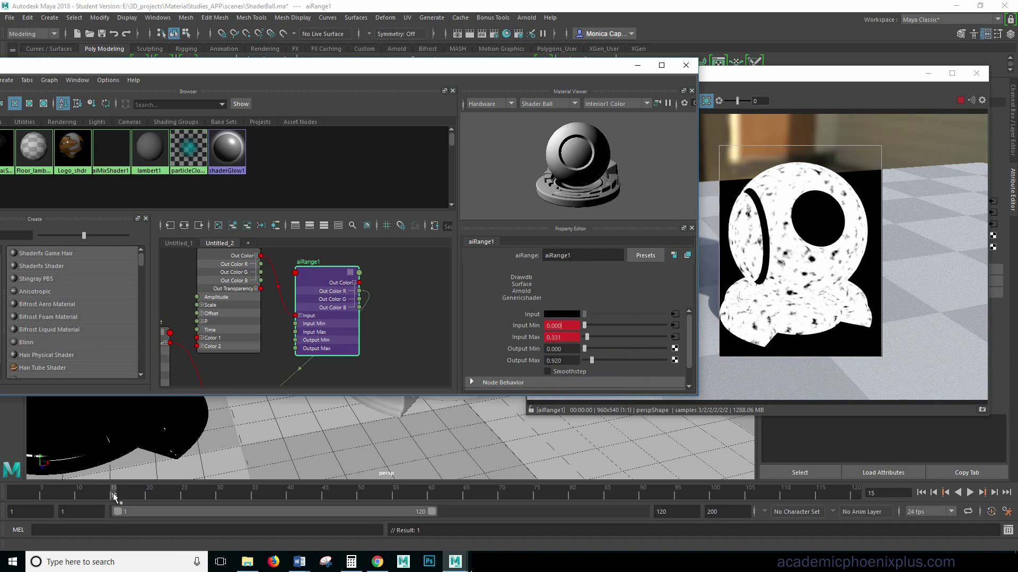
{"action": "mouse_move", "coordinate": [116, 497]}
{"action": "left_mouse_down"}
{"action": "mouse_move", "coordinate": [16, 493]}
{"action": "mouse_move", "coordinate": [93, 492]}
{"action": "left_mouse_up"}
Switch the Arnold render to the full beauty pass and scrub frames 1 to 5.
{"action": "left_click", "coordinate": [762, 90]}
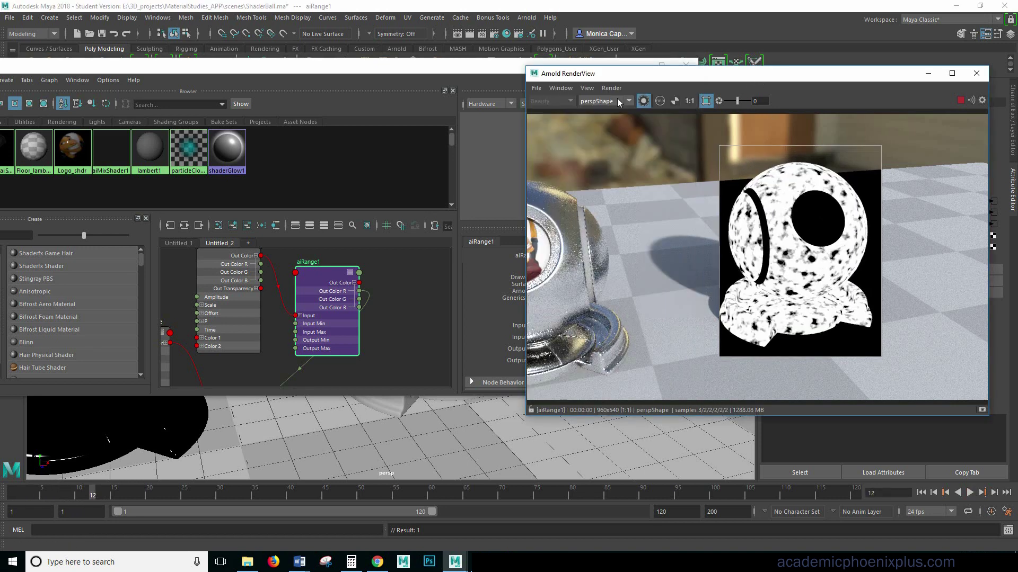
{"action": "left_click", "coordinate": [644, 101]}
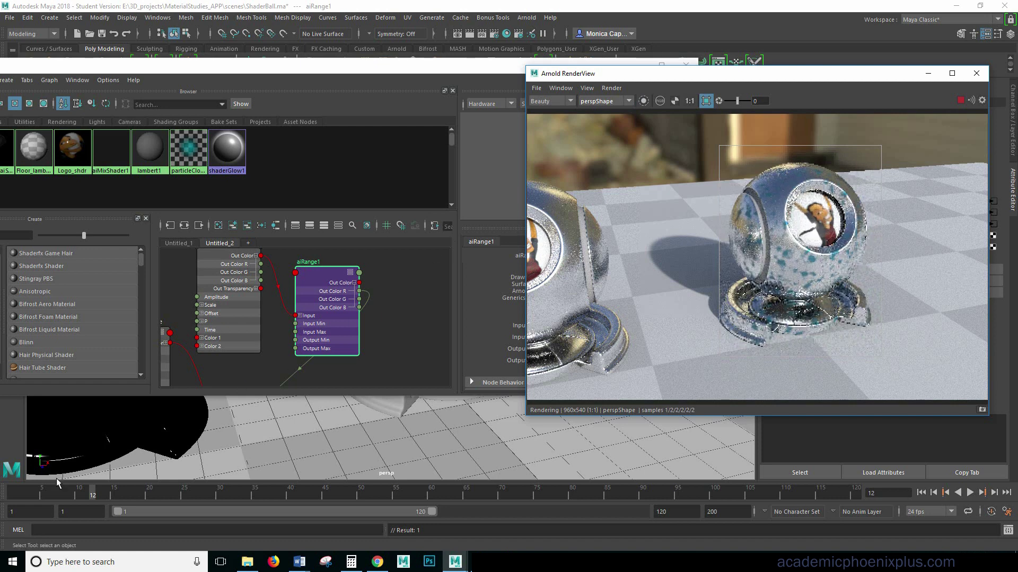
{"action": "left_click", "coordinate": [14, 495]}
{"action": "left_click_drag", "start_coordinate": [14, 497], "coordinate": [16, 498]}
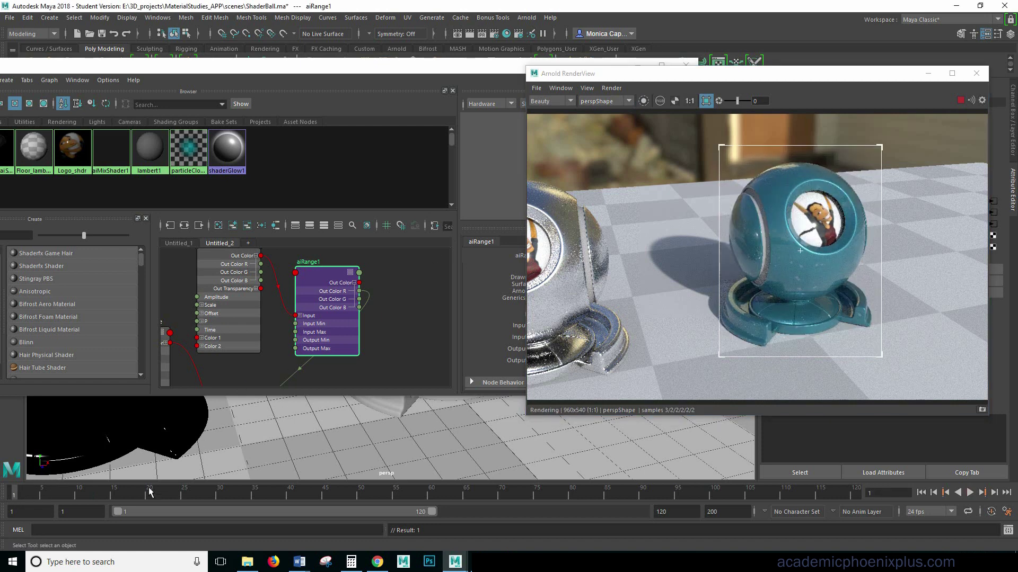
{"action": "left_click_drag", "start_coordinate": [21, 492], "coordinate": [110, 507]}
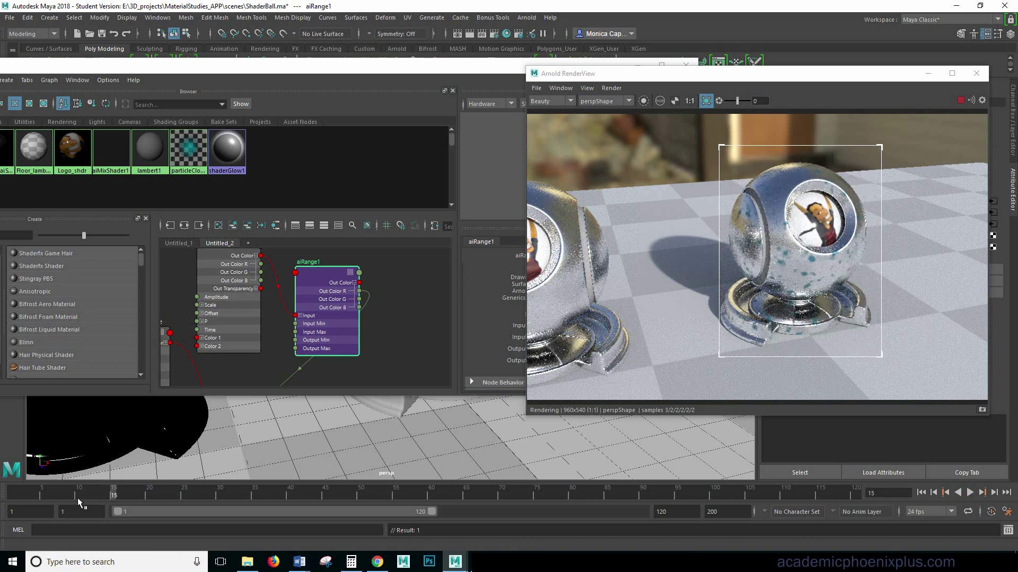
Play the keyed fade, review frames 11, 5 and 7, and orbit to see all balls.
{"action": "key", "text": "alt+v"}
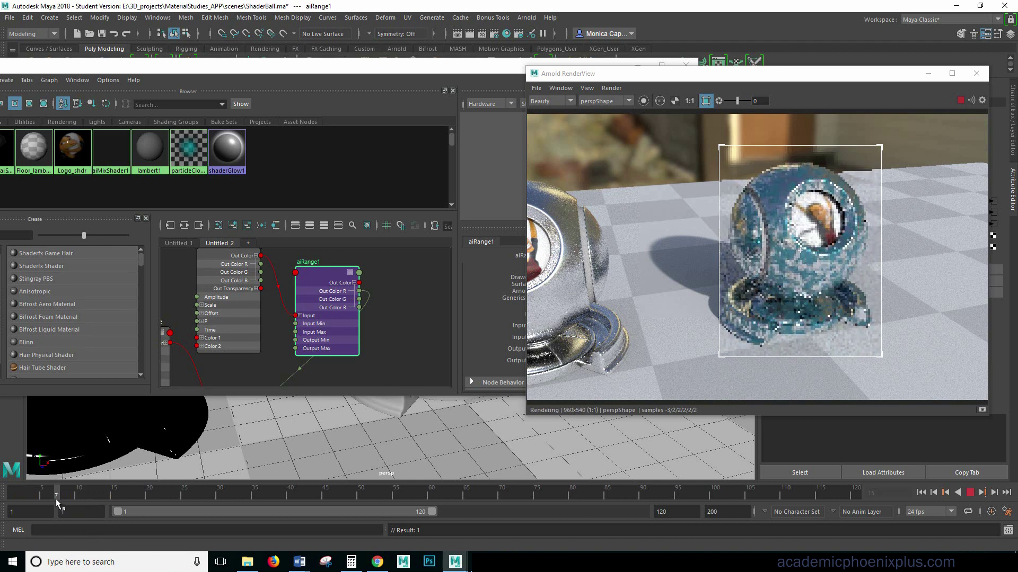
{"action": "left_click", "coordinate": [35, 495]}
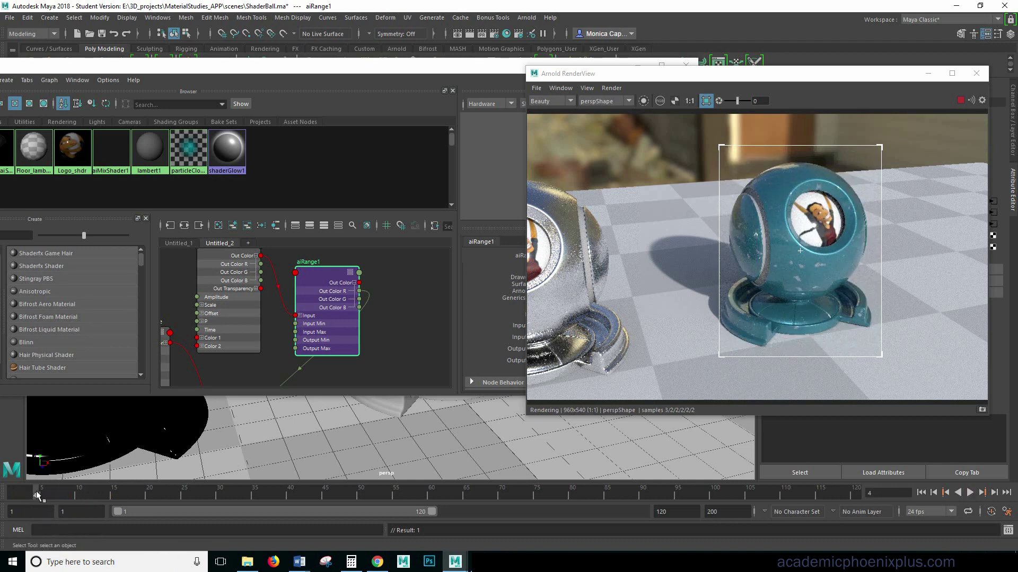
{"action": "left_click_drag", "start_coordinate": [30, 495], "coordinate": [100, 500]}
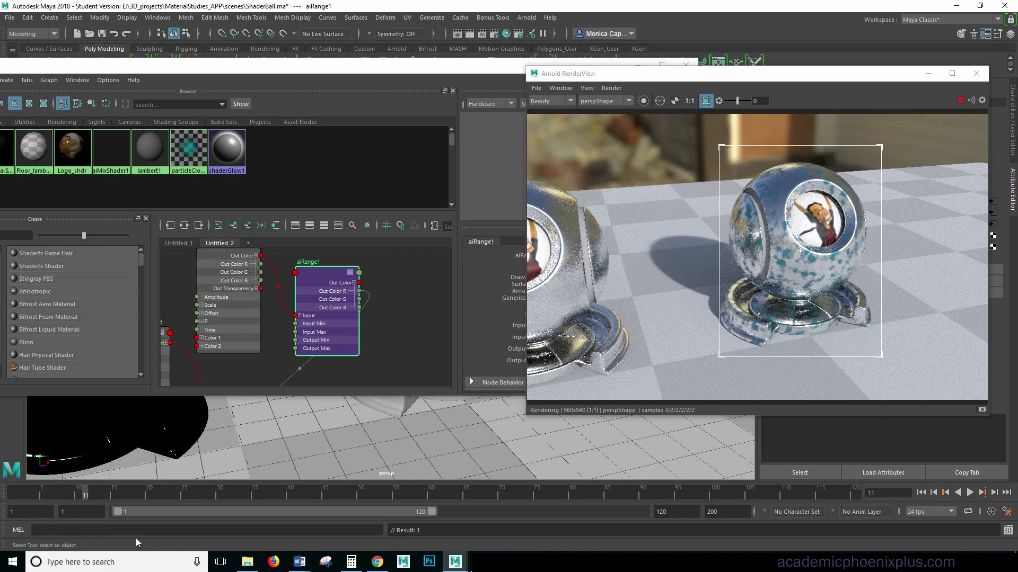
{"action": "left_click", "coordinate": [43, 494]}
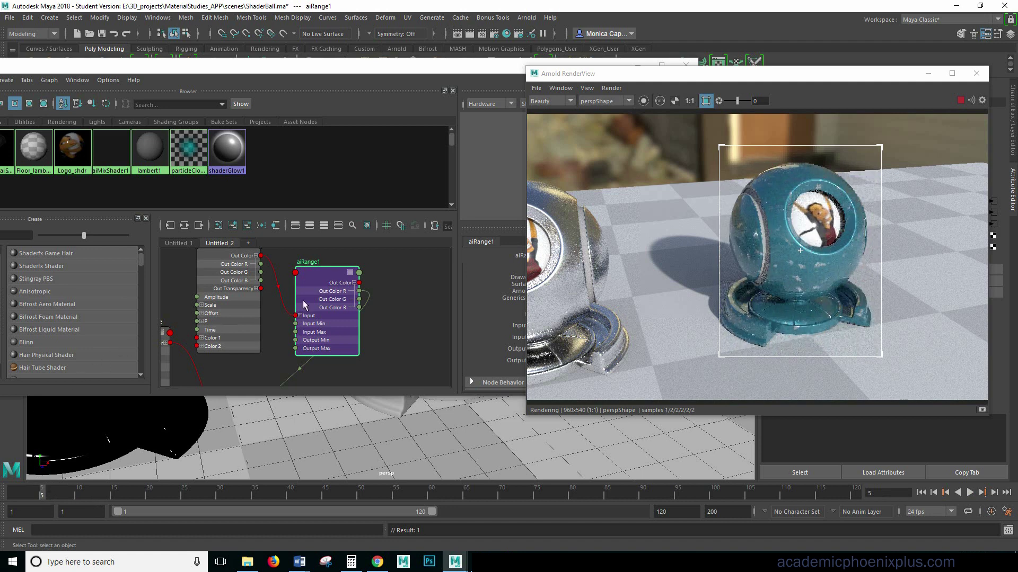
{"action": "left_click", "coordinate": [56, 492]}
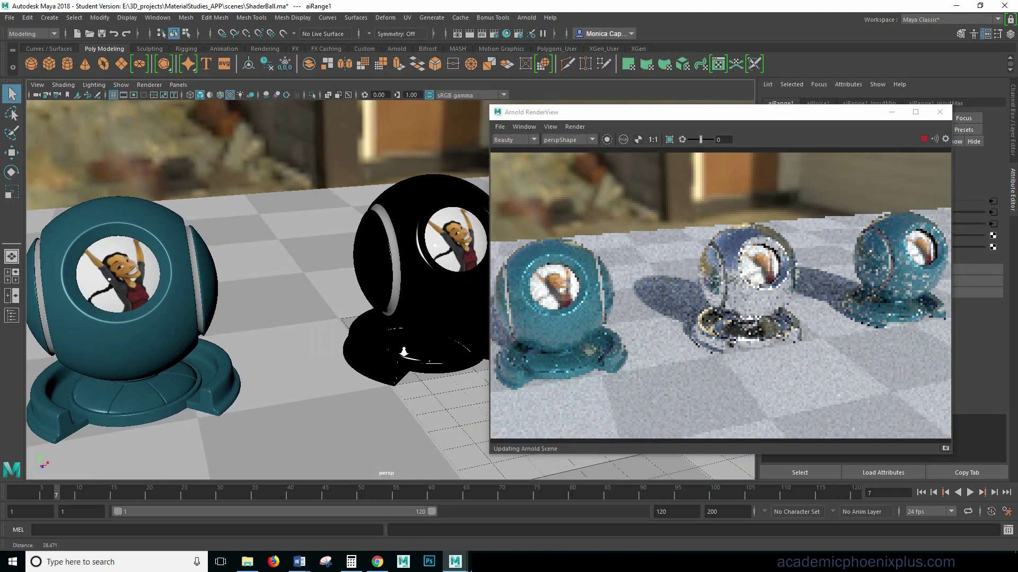
{"action": "left_click_drag", "start_coordinate": [404, 352], "coordinate": [371, 350], "text": "alt"}
Dolly the camera to frame all three balls and compare renders at frames 7, 9 and 8.
{"action": "right_click_drag", "start_coordinate": [371, 350], "coordinate": [363, 353], "text": "alt"}
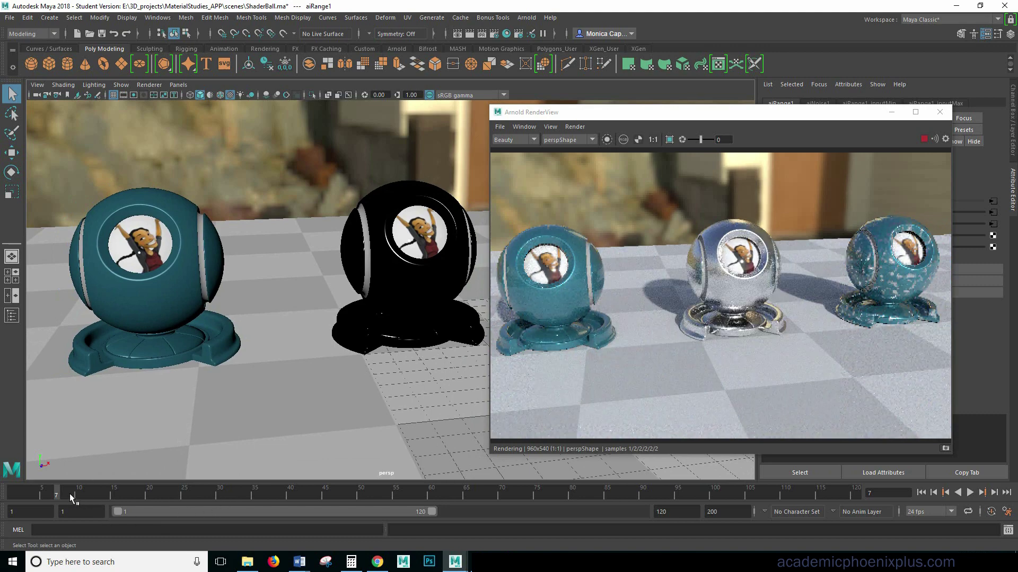
{"action": "left_click", "coordinate": [51, 493]}
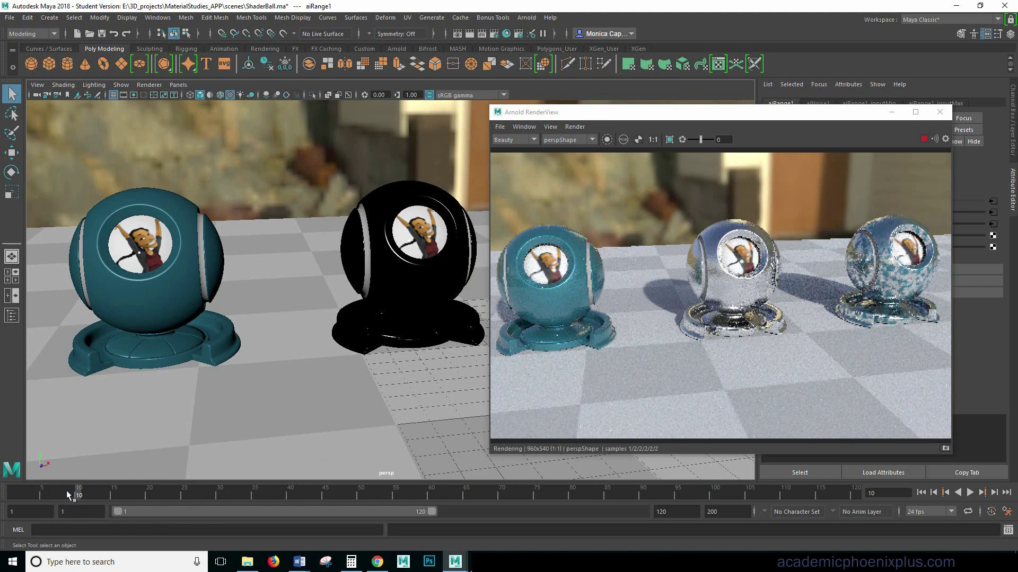
{"action": "left_click", "coordinate": [70, 491]}
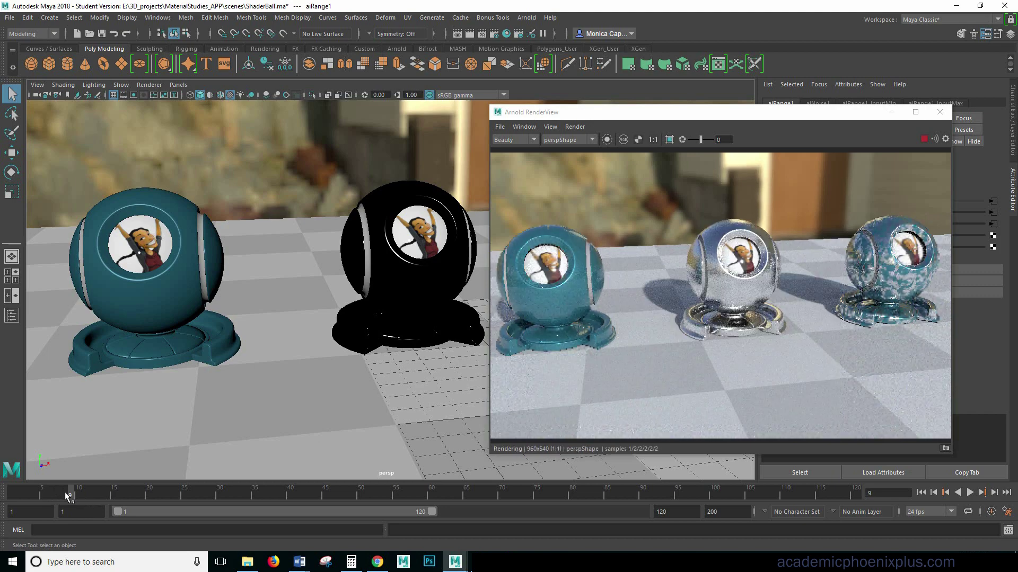
{"action": "left_click", "coordinate": [65, 492]}
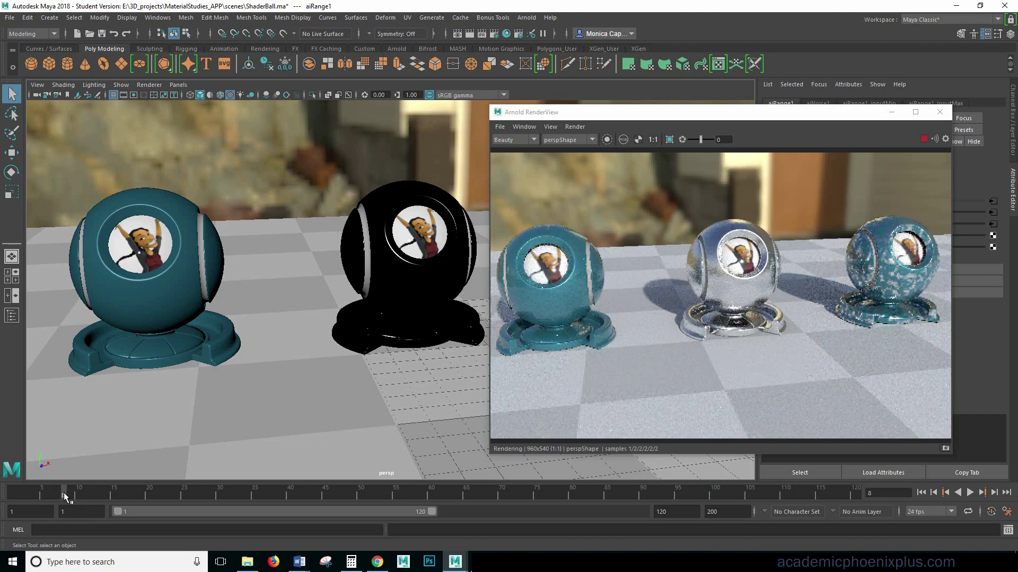